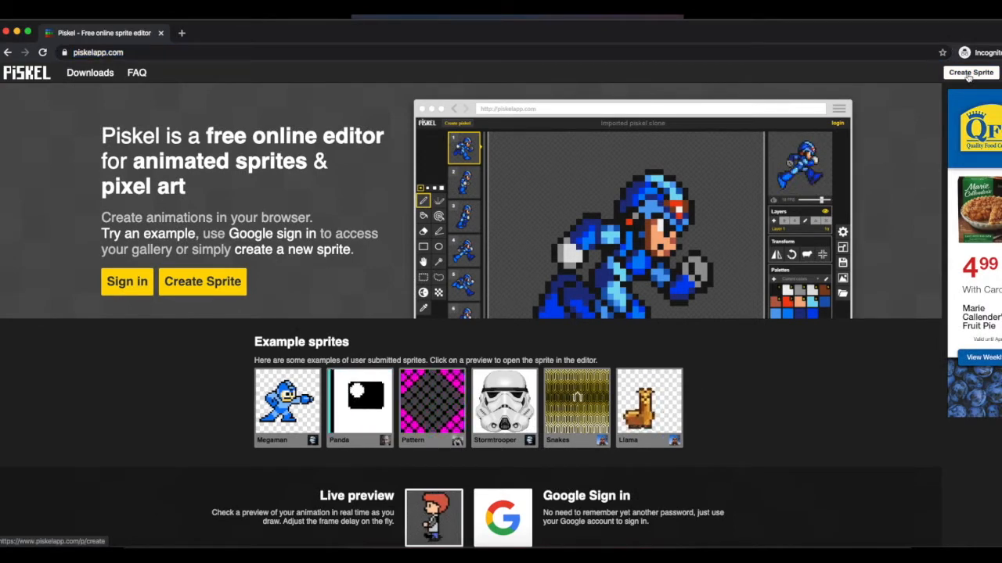
Create a new sprite and resize its canvas to 16 × 16 px with the aspect ratio maintained.
{"action": "left_click", "coordinate": [969, 72]}
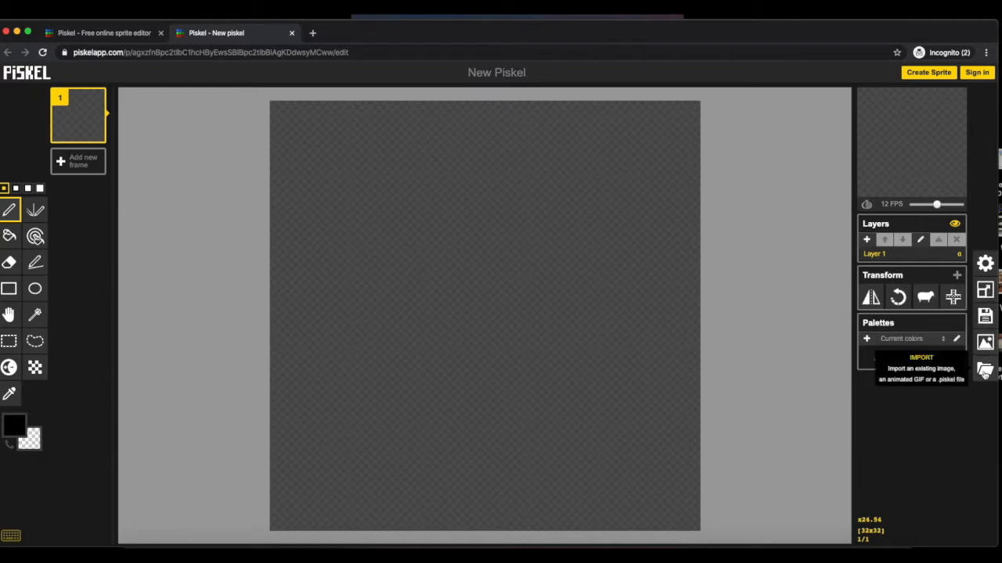
{"action": "left_click", "coordinate": [983, 290]}
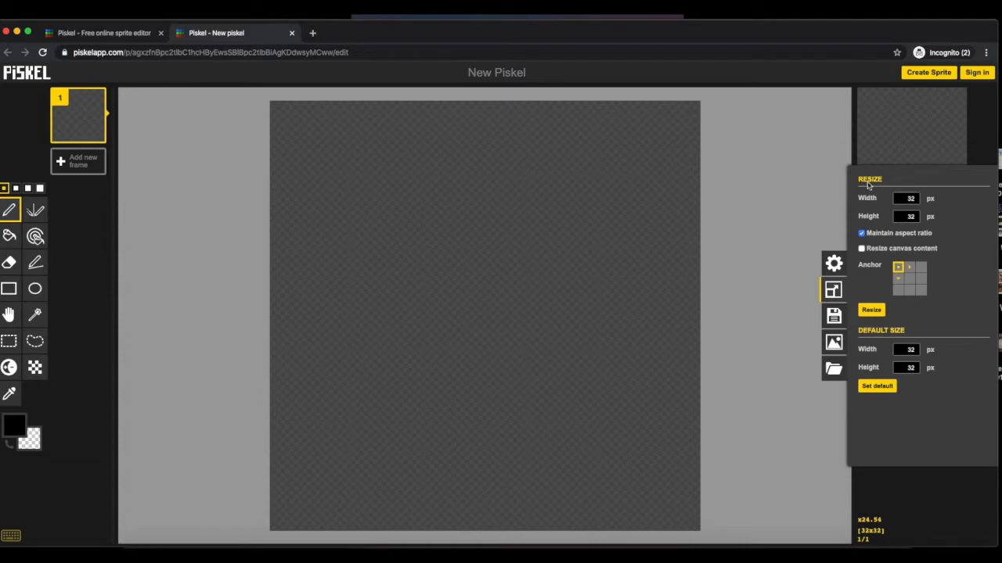
{"action": "left_click", "coordinate": [910, 199]}
{"action": "left_click", "coordinate": [903, 217]}
{"action": "type", "text": "16"}
{"action": "key", "text": "Return"}
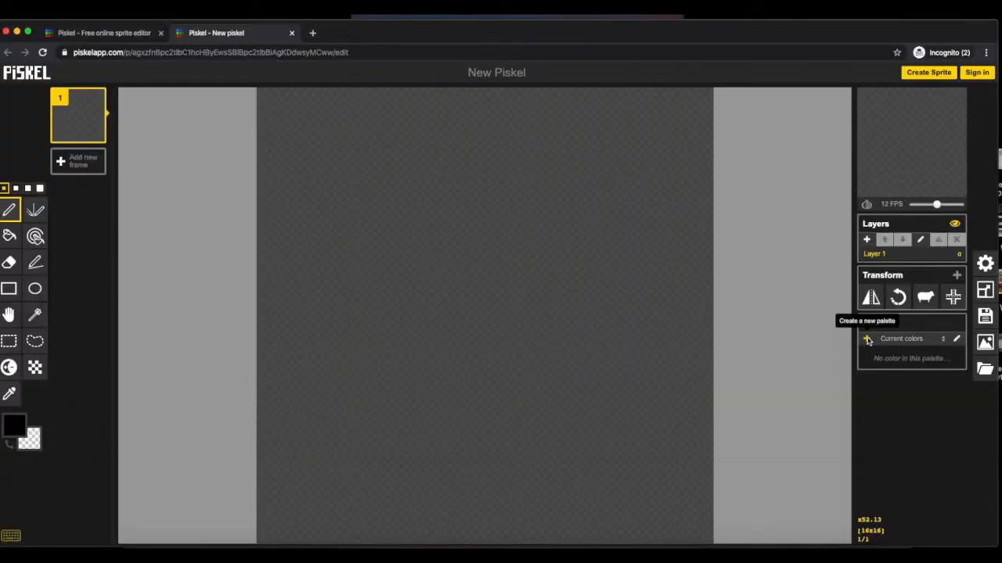
Start a new colour palette and name it "Heart Colors".
{"action": "left_click", "coordinate": [867, 339]}
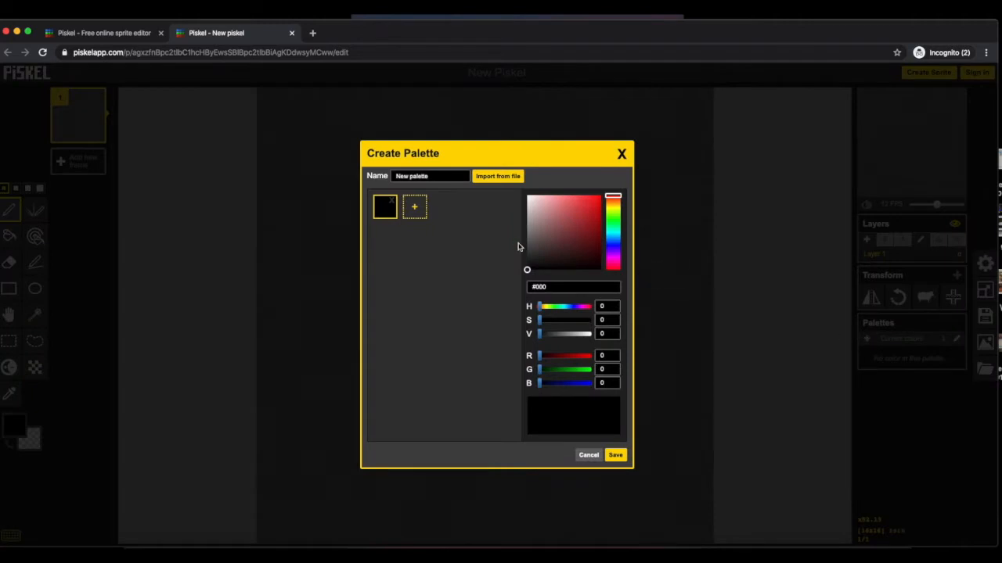
{"action": "double_click", "coordinate": [433, 176]}
{"action": "triple_click", "coordinate": [433, 177]}
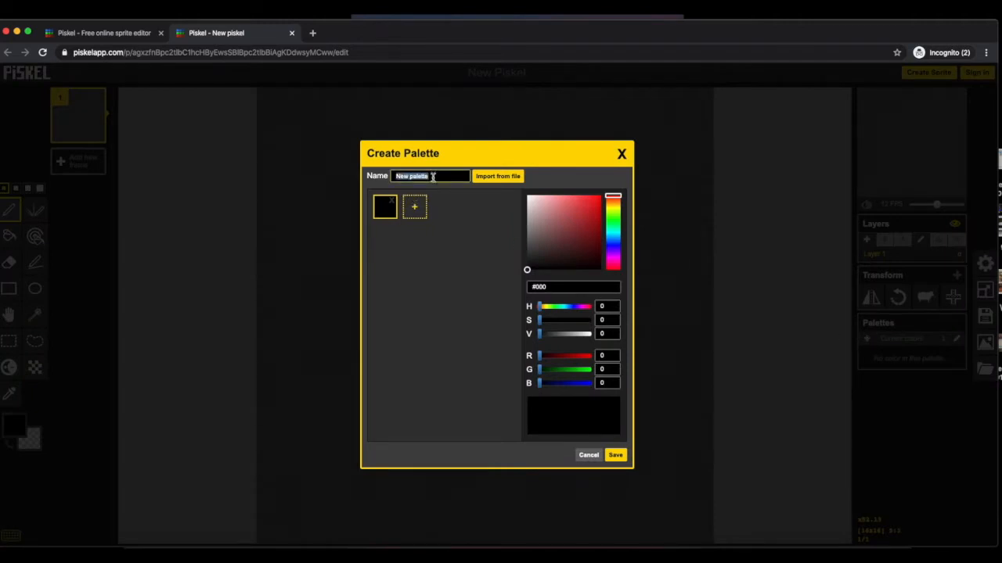
{"action": "type", "text": "Hea"}
{"action": "left_click", "coordinate": [463, 214]}
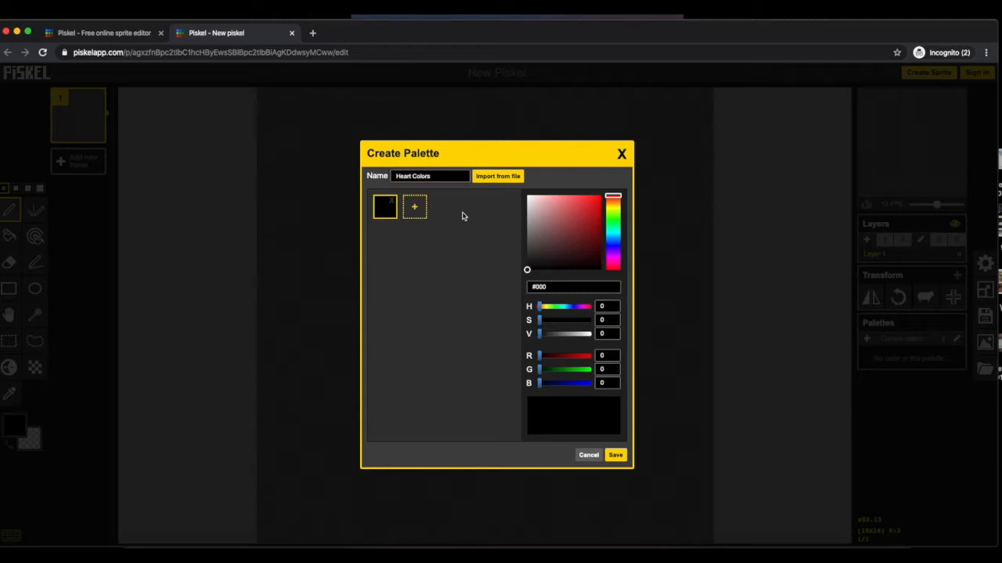
Add a red (#F01414) and a magenta (#F014B9) swatch to the palette after the black one.
{"action": "left_click", "coordinate": [415, 208]}
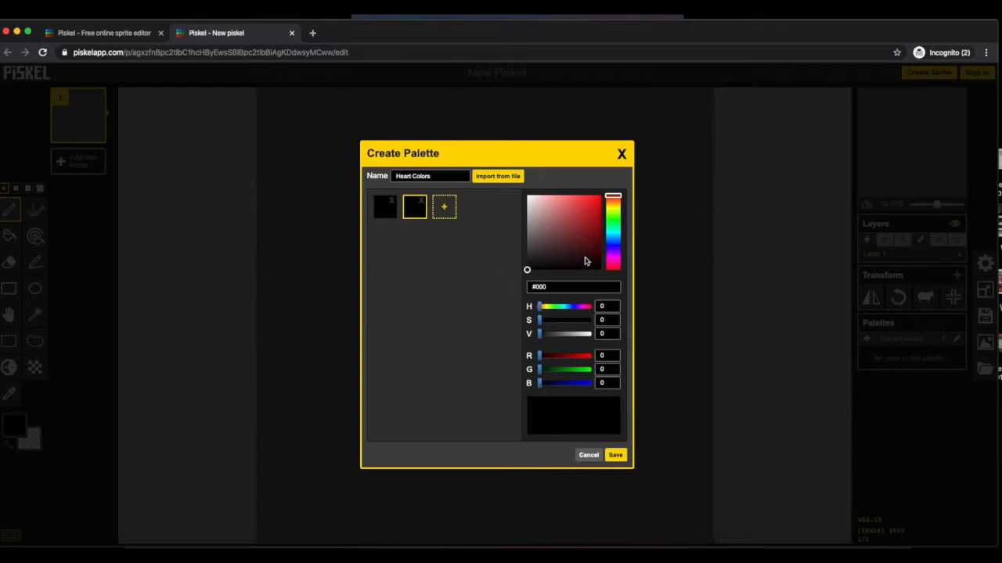
{"action": "left_click", "coordinate": [583, 202]}
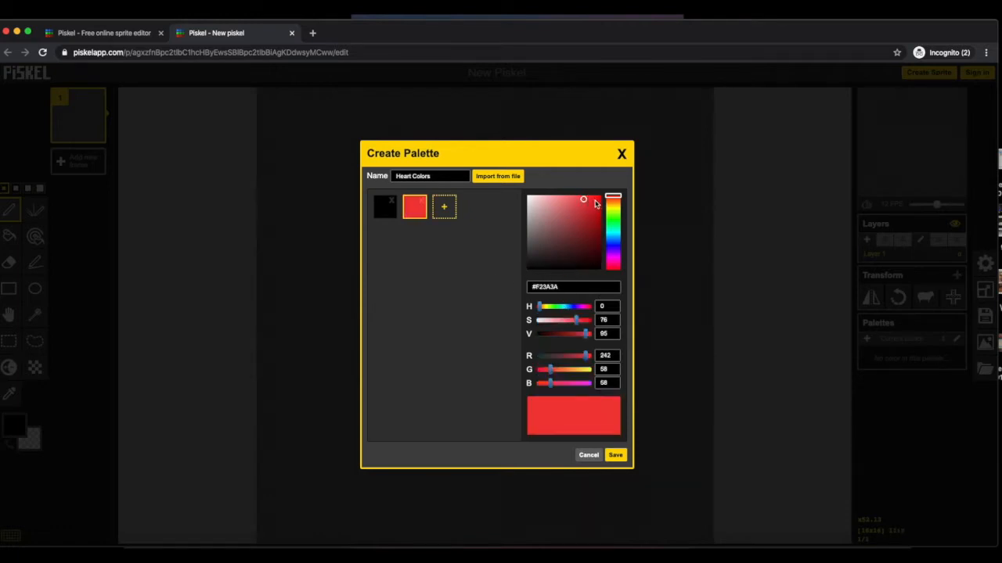
{"action": "left_click", "coordinate": [595, 203]}
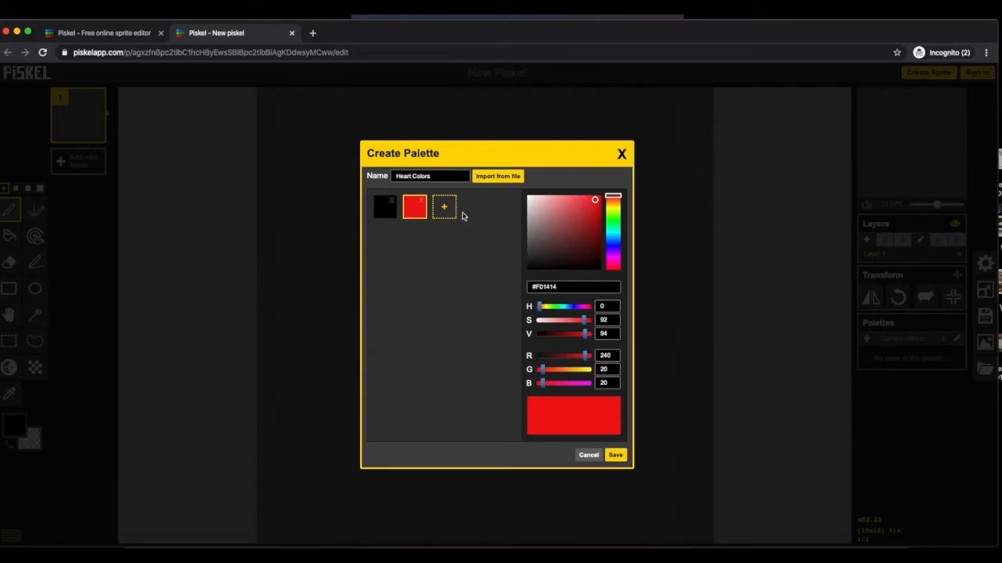
{"action": "left_click", "coordinate": [444, 207]}
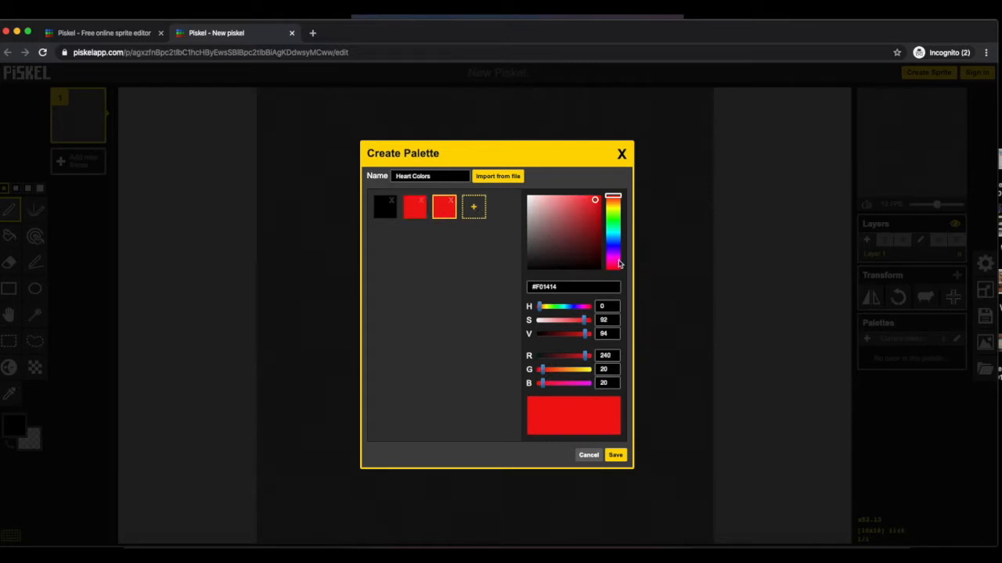
{"action": "left_click", "coordinate": [616, 263]}
Add a fourth swatch to the palette and set it to light pink (#F27CC5).
{"action": "left_click", "coordinate": [474, 209]}
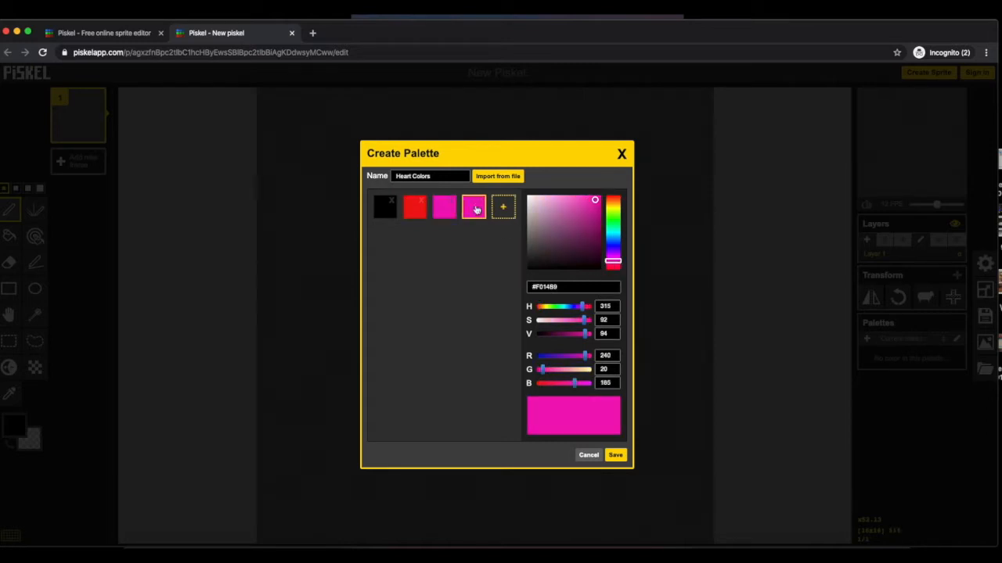
{"action": "left_click", "coordinate": [616, 255]}
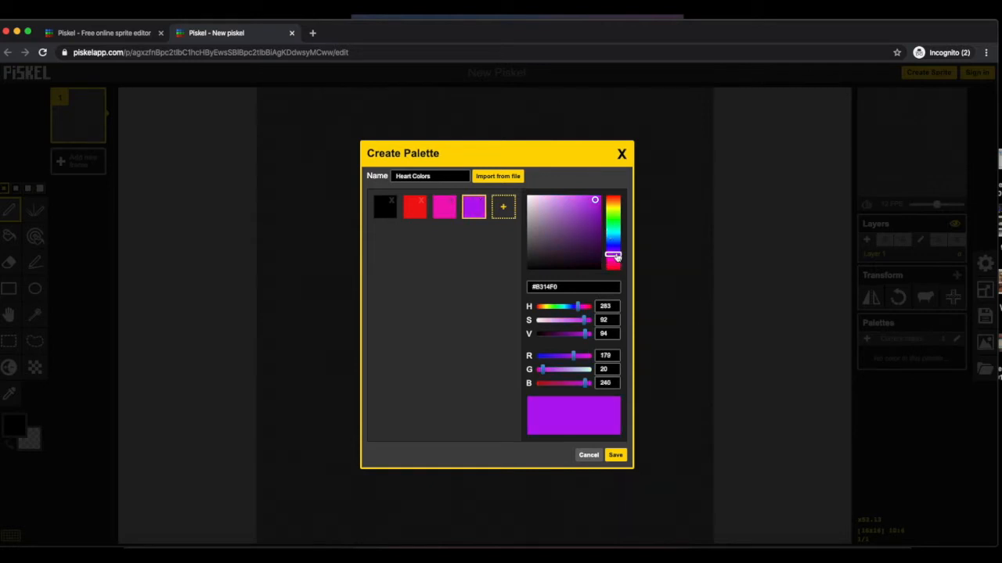
{"action": "left_click_drag", "start_coordinate": [616, 256], "coordinate": [618, 261]}
{"action": "left_click", "coordinate": [615, 266]}
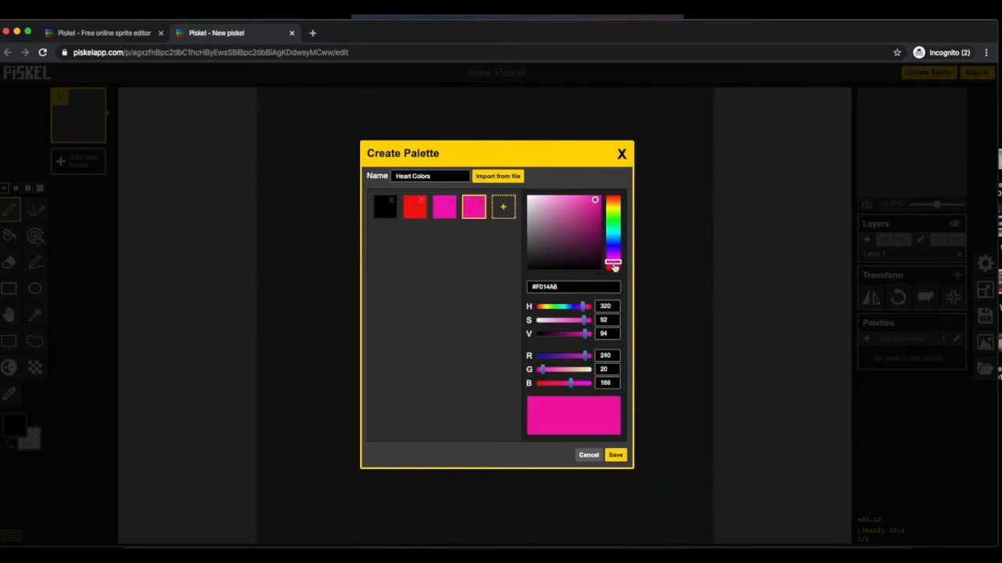
{"action": "left_click_drag", "start_coordinate": [586, 357], "coordinate": [589, 358]}
{"action": "left_click", "coordinate": [563, 201]}
Add a deep pink swatch (#F226A5), place it before the light pink one, and save the palette.
{"action": "left_click", "coordinate": [504, 211]}
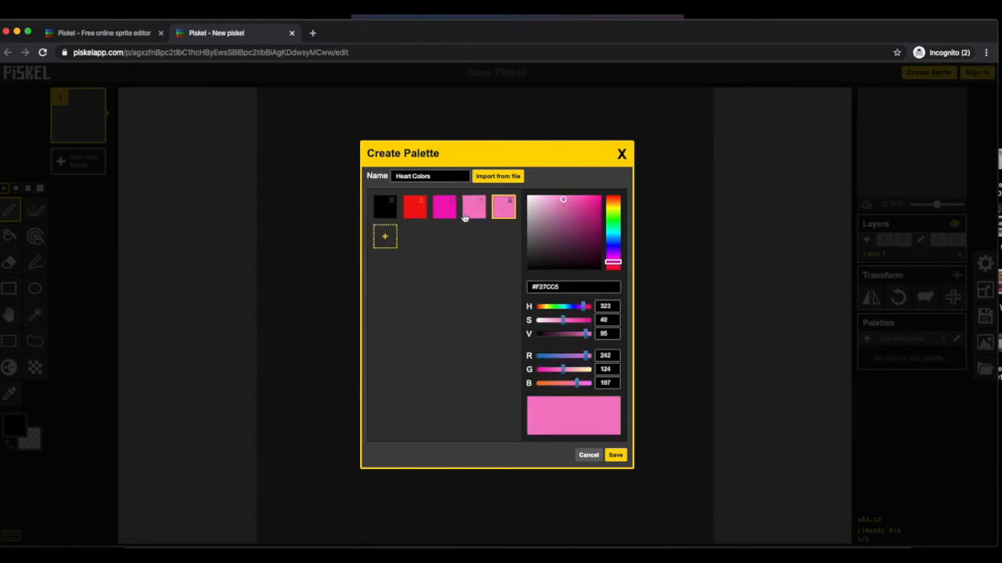
{"action": "mouse_move", "coordinate": [571, 205]}
{"action": "left_mouse_down"}
{"action": "mouse_move", "coordinate": [569, 217]}
{"action": "mouse_move", "coordinate": [571, 200]}
{"action": "mouse_move", "coordinate": [590, 202]}
{"action": "left_mouse_up"}
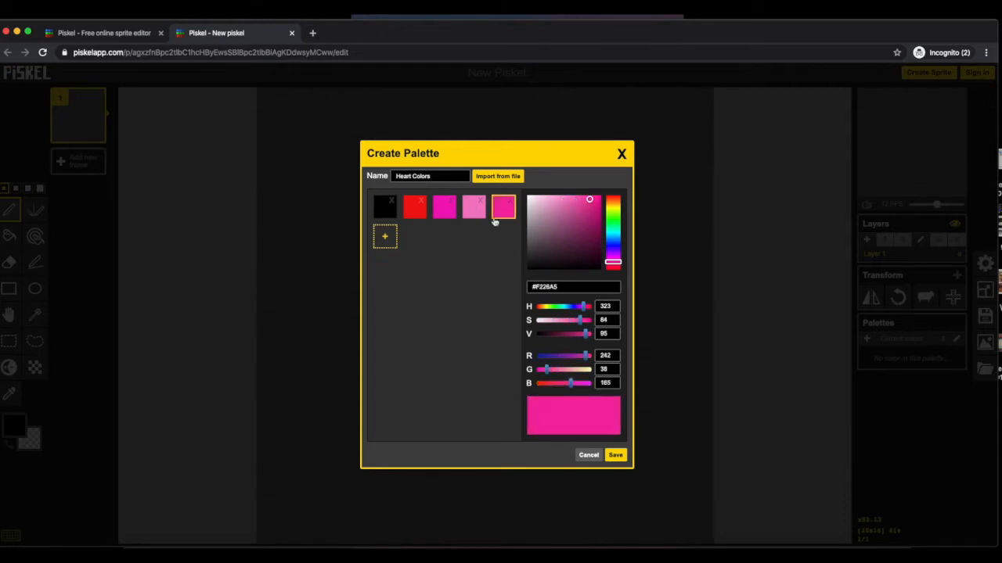
{"action": "left_click_drag", "start_coordinate": [474, 218], "coordinate": [504, 209]}
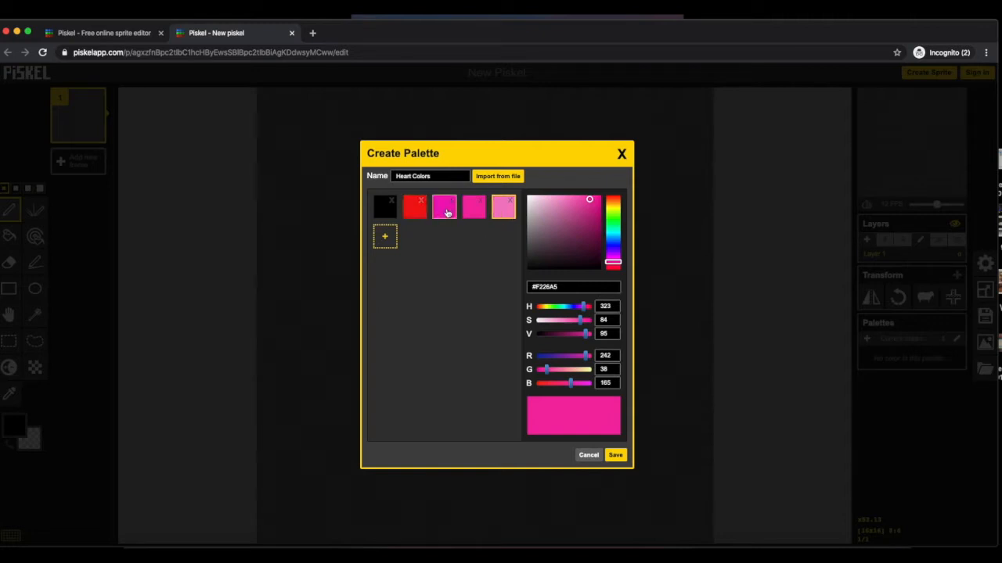
{"action": "left_click", "coordinate": [615, 455]}
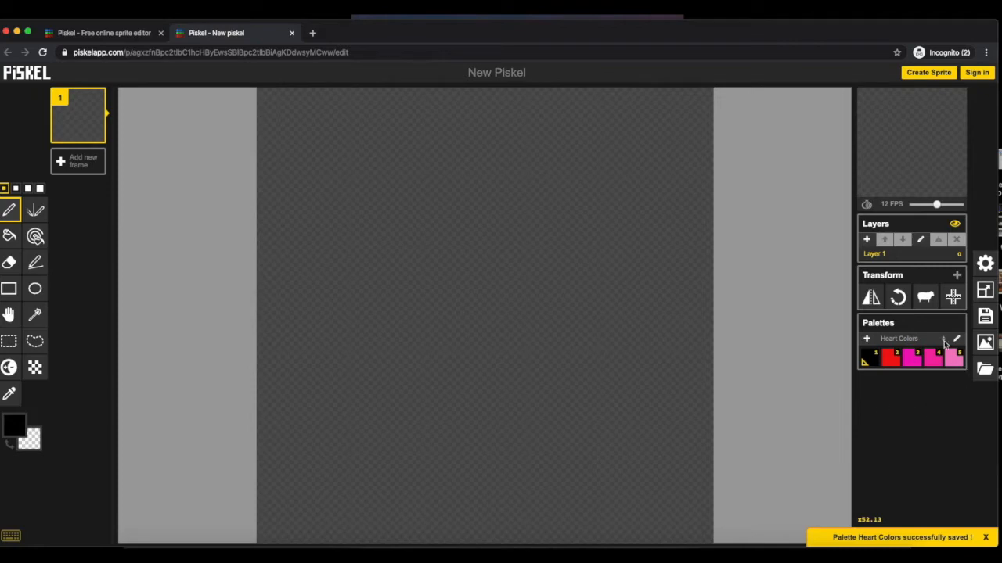
{"action": "left_click", "coordinate": [893, 362]}
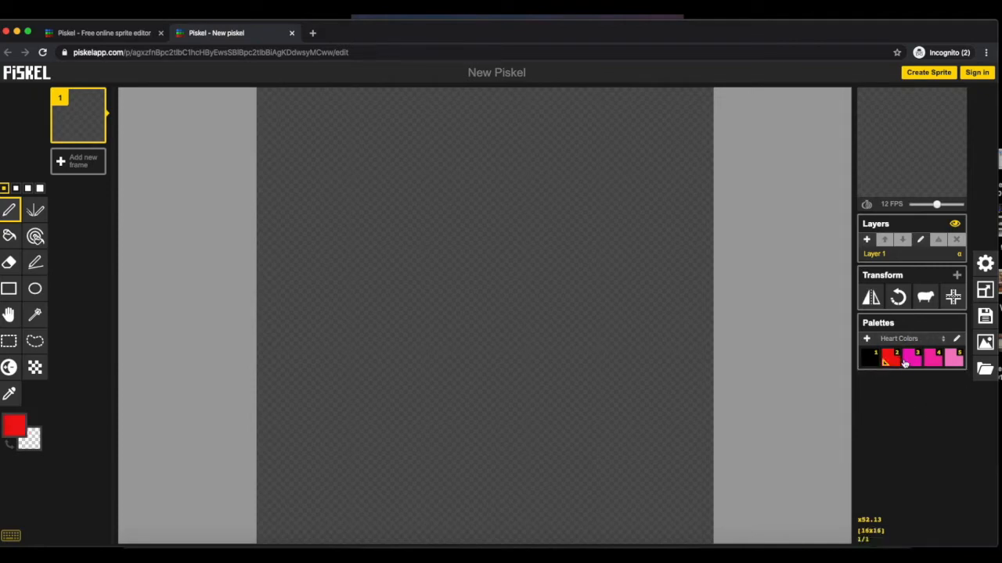
{"action": "left_click", "coordinate": [911, 362]}
{"action": "left_click", "coordinate": [868, 361]}
{"action": "left_click", "coordinate": [935, 363]}
{"action": "left_click", "coordinate": [870, 363]}
{"action": "left_click", "coordinate": [955, 364]}
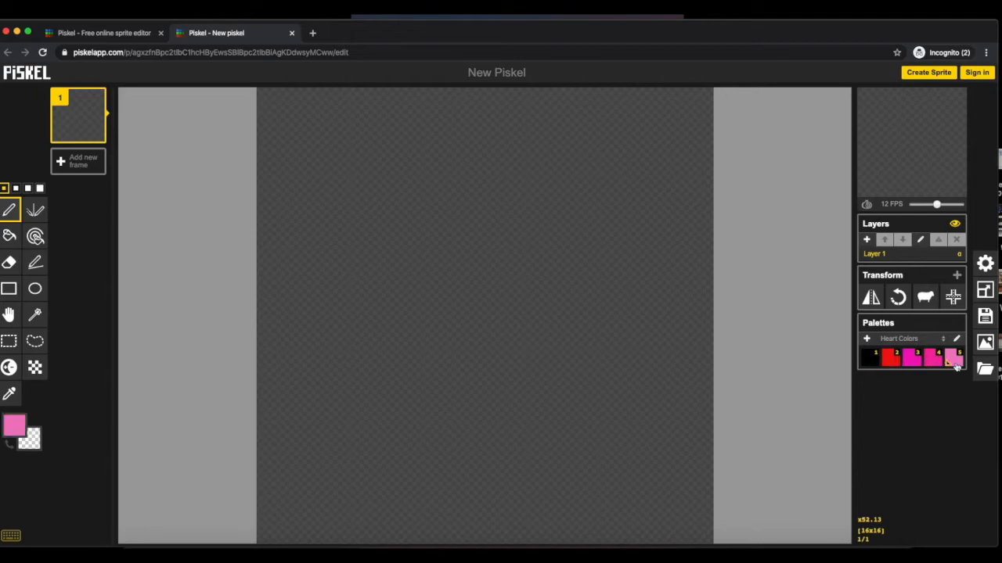
{"action": "left_click", "coordinate": [867, 363]}
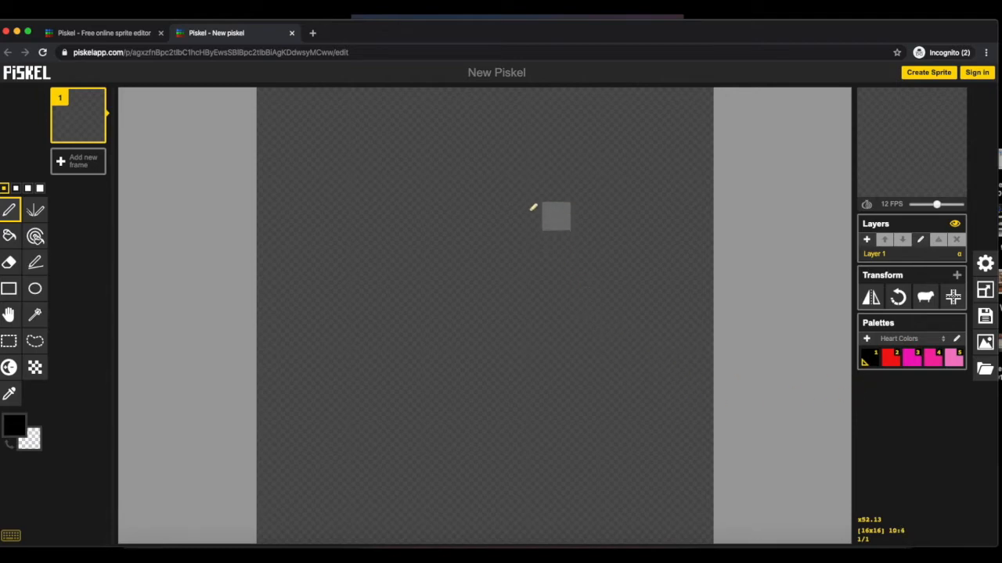
Paint a single light pink pixel at 7:7, near the centre of the canvas.
{"action": "left_click", "coordinate": [957, 365]}
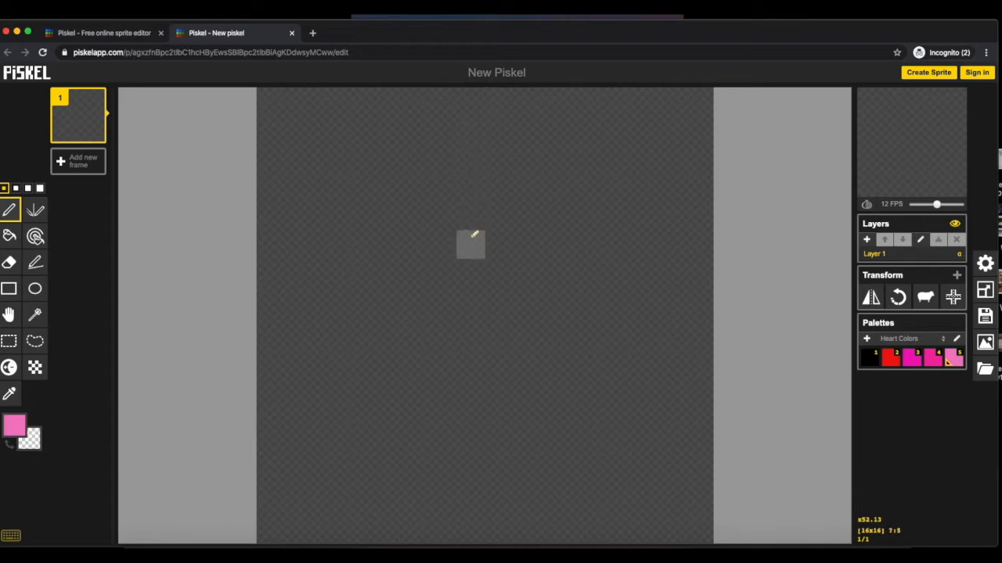
{"action": "left_click", "coordinate": [473, 293]}
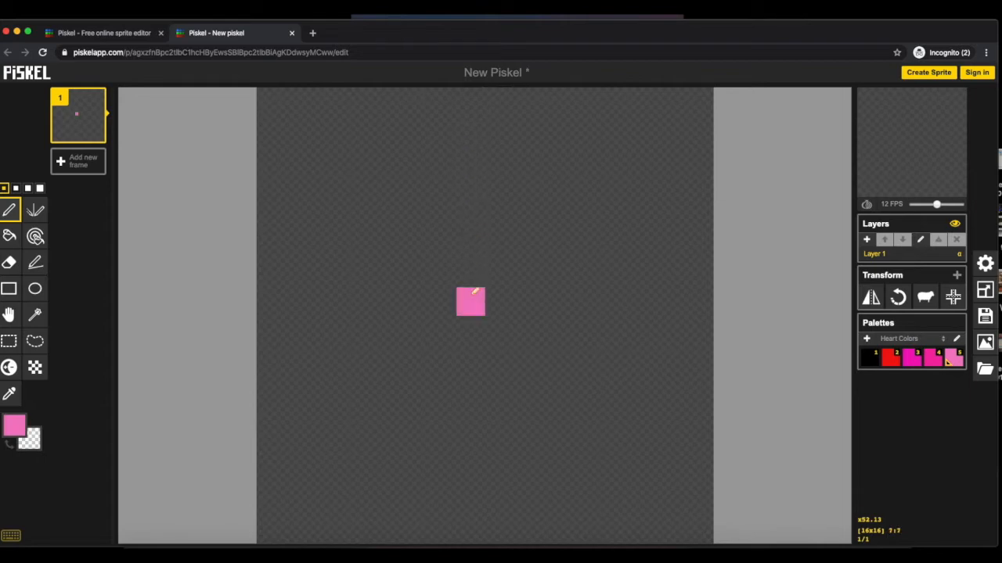
Draw the heart's lower-left outline in black as a seven-pixel diagonal from 7:15 up to 1:9.
{"action": "left_click", "coordinate": [869, 357]}
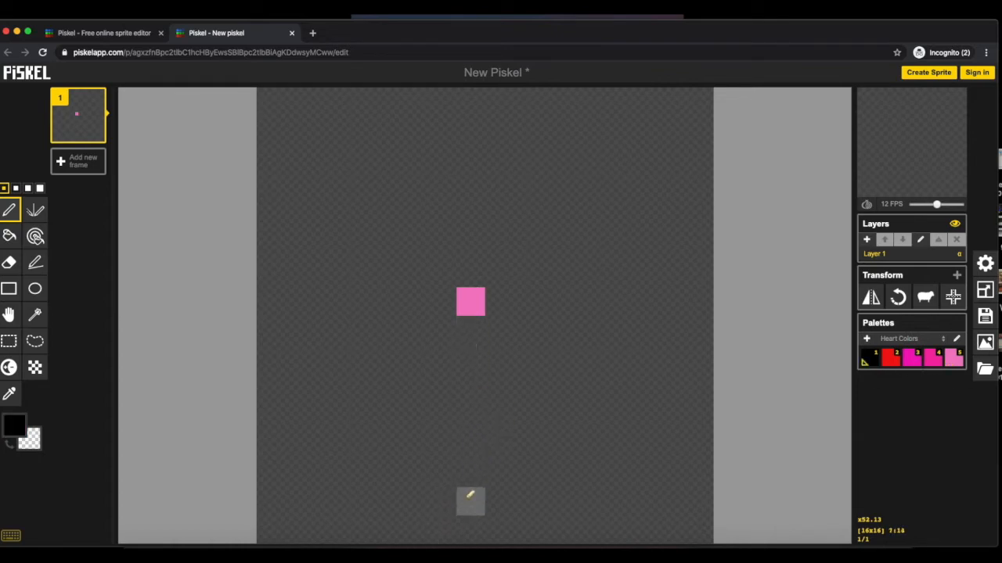
{"action": "left_click", "coordinate": [469, 524]}
{"action": "left_click", "coordinate": [440, 501]}
{"action": "left_click", "coordinate": [412, 472]}
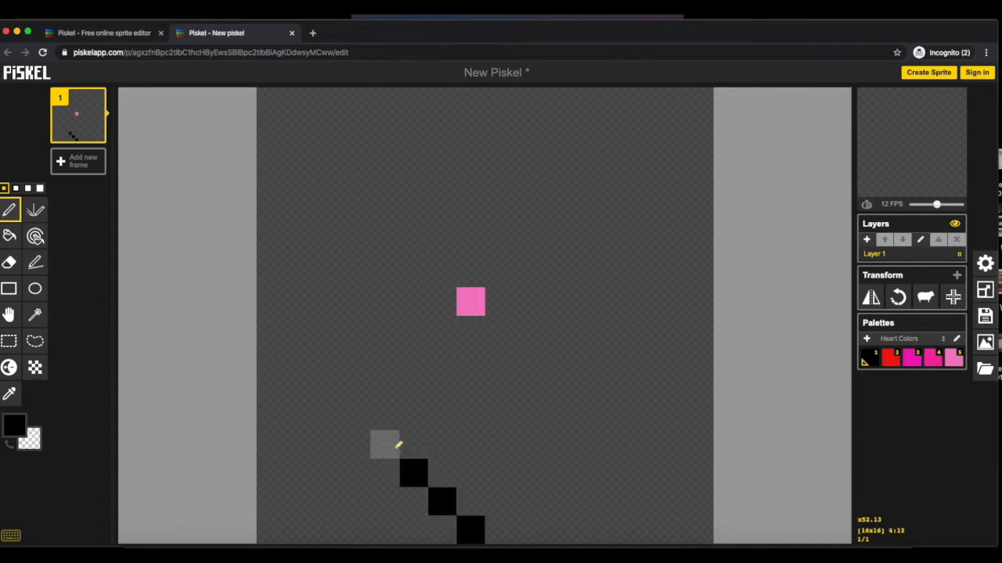
{"action": "left_click", "coordinate": [389, 443]}
{"action": "left_click", "coordinate": [368, 408]}
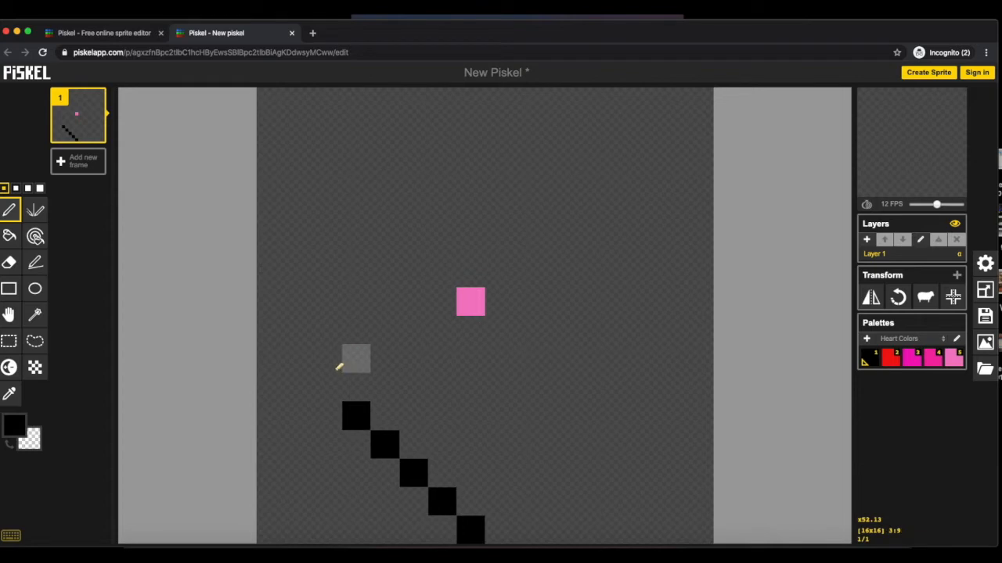
{"action": "left_click", "coordinate": [329, 389]}
{"action": "left_click", "coordinate": [303, 356]}
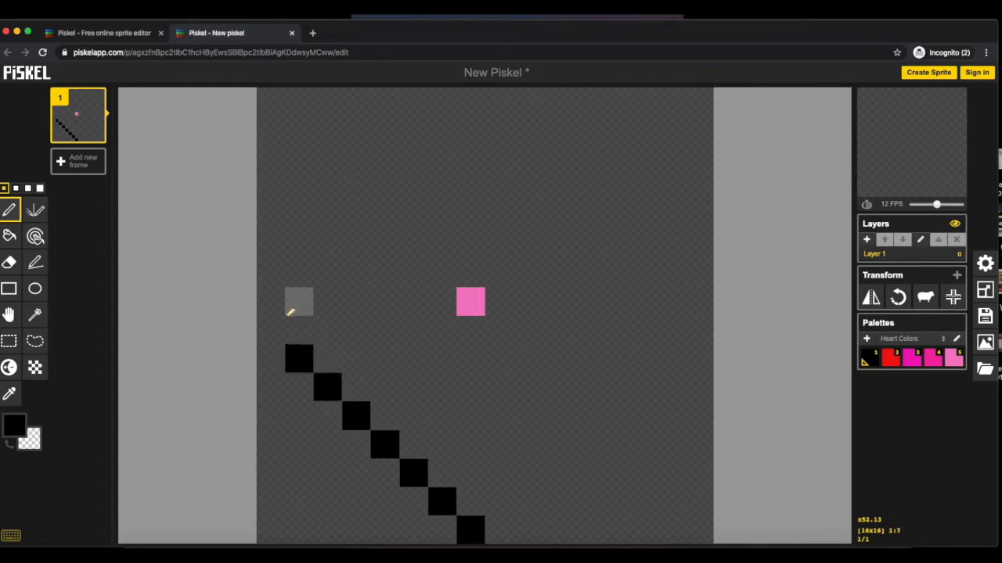
Draw the heart's left side in black as a vertical run of pixels from 0:8 up to 0:3.
{"action": "left_click", "coordinate": [279, 319]}
{"action": "left_click", "coordinate": [277, 295]}
{"action": "left_click", "coordinate": [277, 267]}
{"action": "left_click", "coordinate": [277, 240]}
{"action": "left_click", "coordinate": [277, 213]}
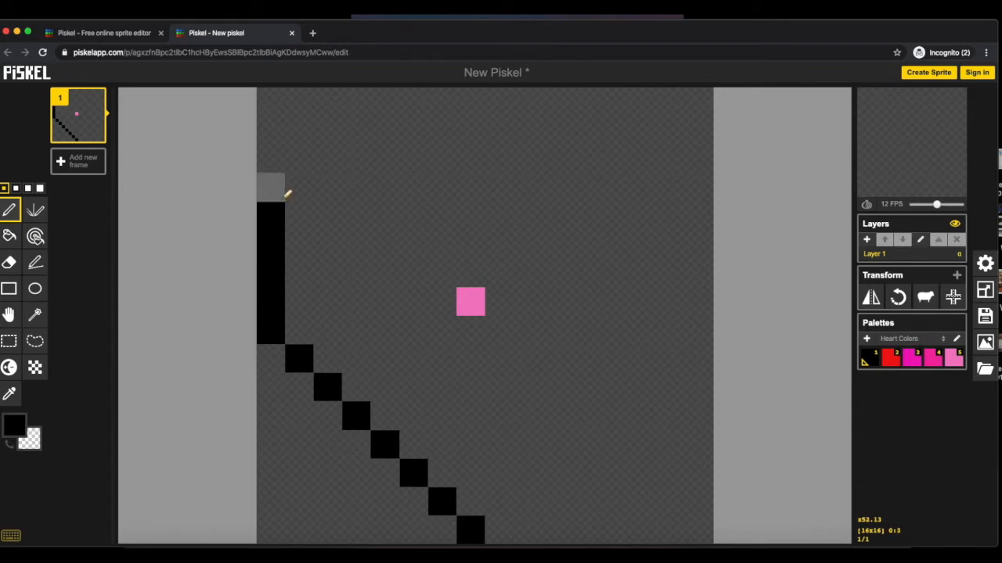
{"action": "left_click", "coordinate": [281, 191]}
Outline the top of the left lobe in black from 1:2 over 3:0–5:0 and down to 7:3.
{"action": "left_click", "coordinate": [305, 159]}
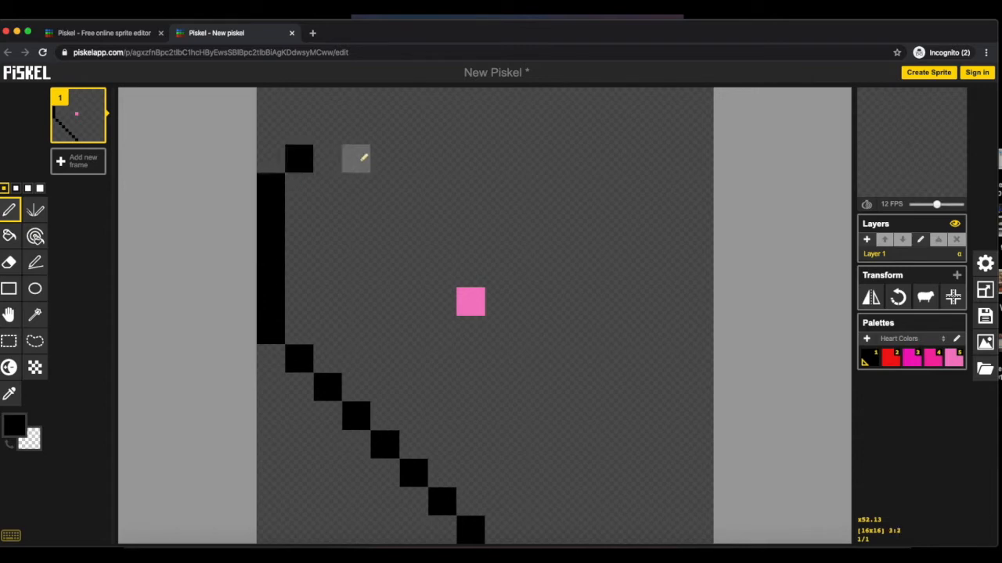
{"action": "left_click", "coordinate": [334, 136]}
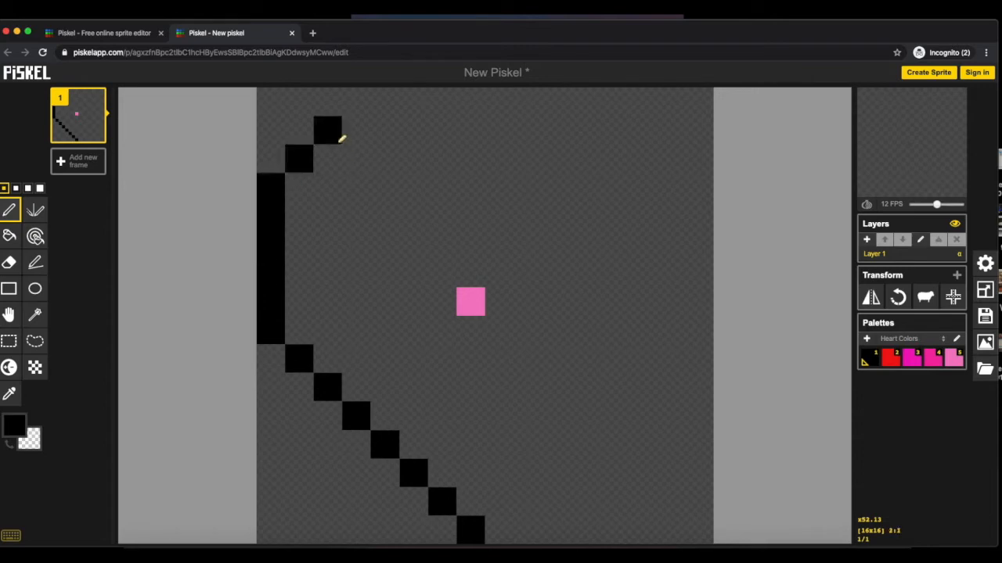
{"action": "left_click", "coordinate": [359, 108]}
{"action": "left_click", "coordinate": [392, 102]}
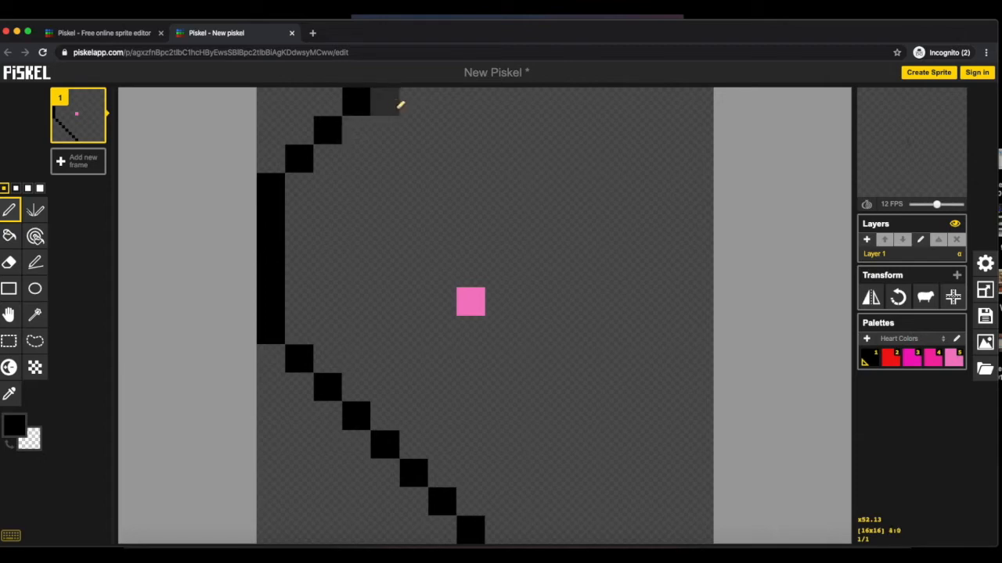
{"action": "left_click", "coordinate": [415, 102]}
{"action": "left_click", "coordinate": [440, 129]}
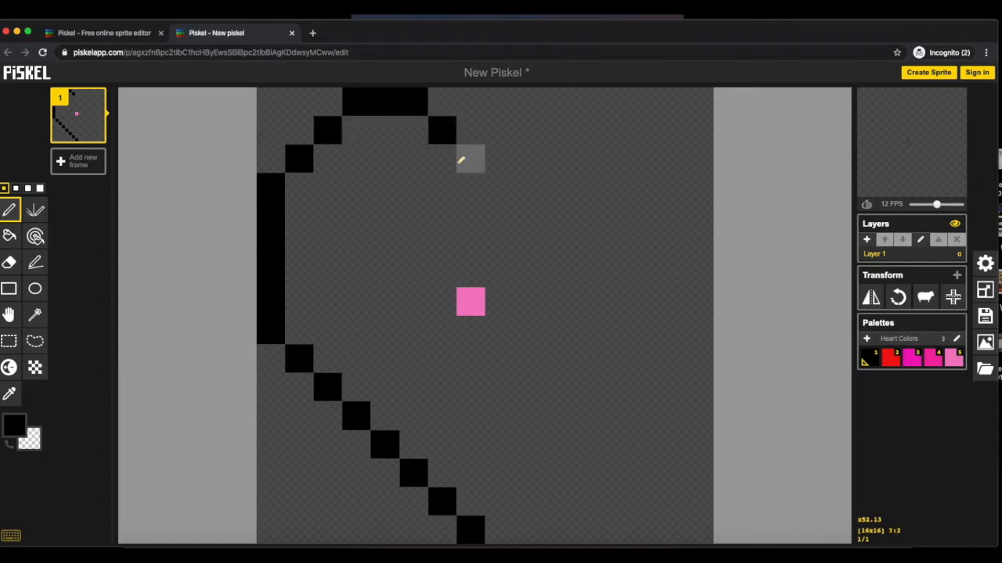
{"action": "left_click", "coordinate": [469, 158]}
{"action": "left_click", "coordinate": [471, 189]}
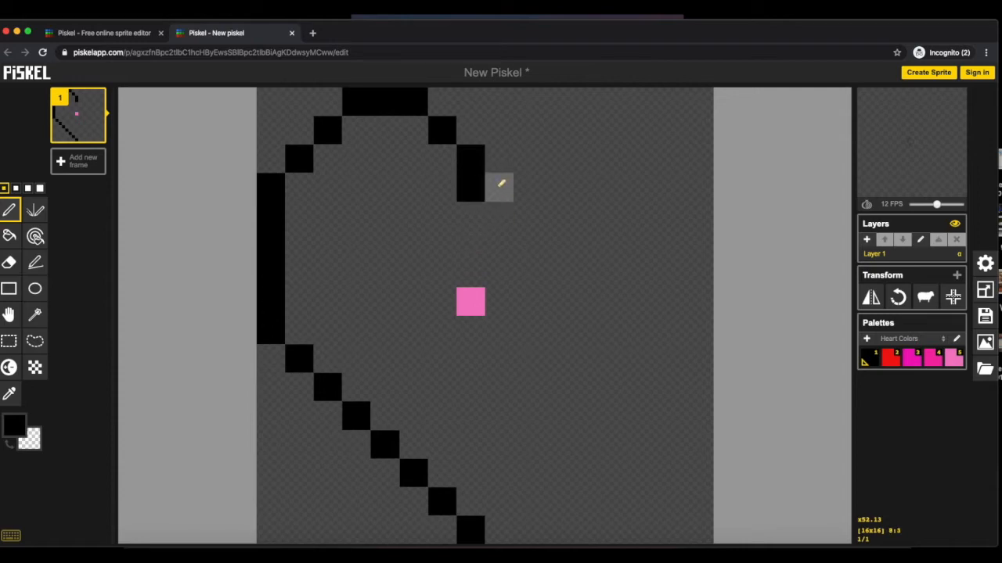
Outline the top of the right lobe in black from 8:3 over 10:0–12:0 and down to 14:2.
{"action": "left_click", "coordinate": [502, 184]}
{"action": "left_click", "coordinate": [502, 158]}
{"action": "left_click", "coordinate": [531, 131]}
{"action": "left_click", "coordinate": [569, 105]}
{"action": "left_click", "coordinate": [588, 105]}
{"action": "left_click", "coordinate": [620, 105]}
{"action": "left_click", "coordinate": [447, 117]}
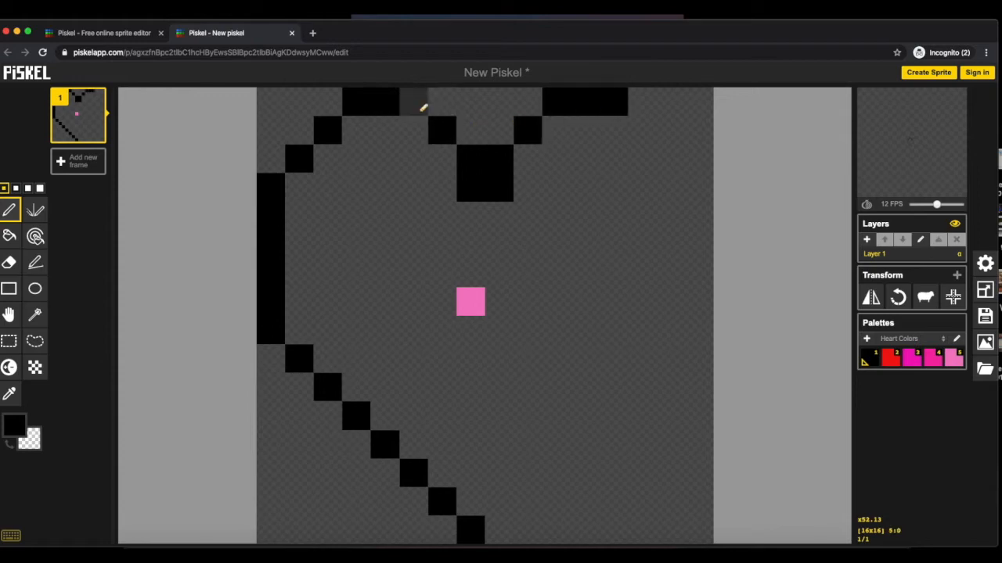
{"action": "left_click", "coordinate": [605, 109]}
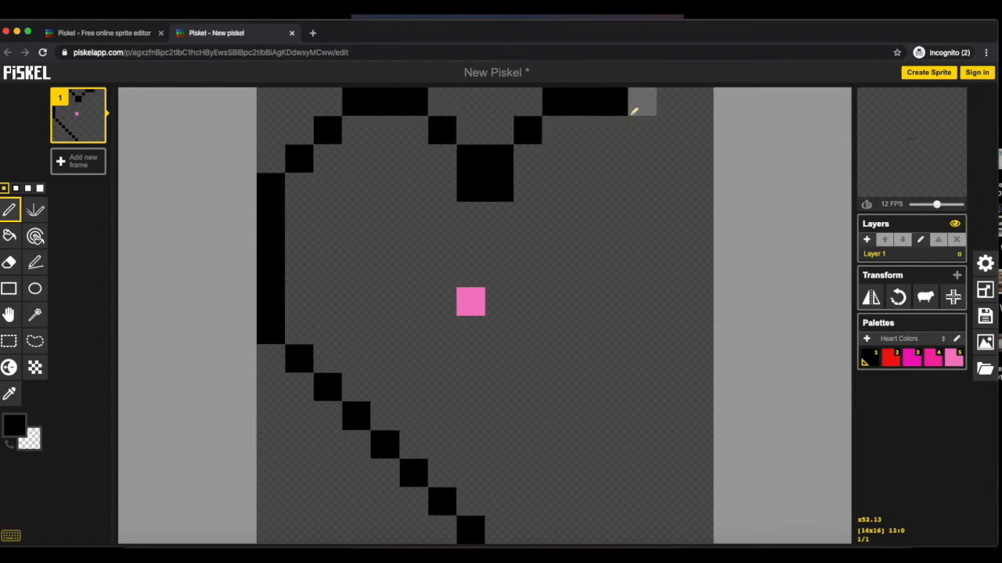
{"action": "left_click", "coordinate": [638, 130]}
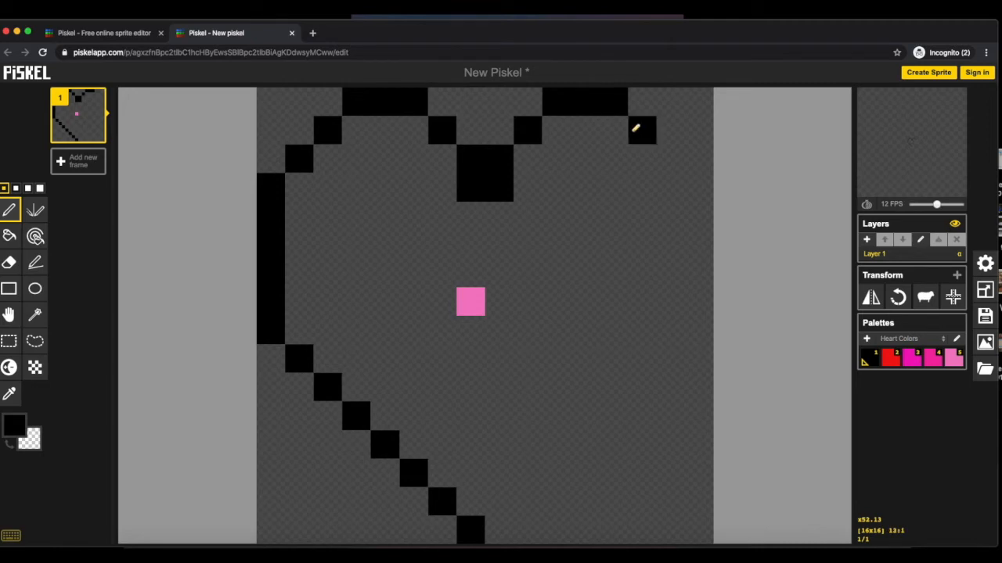
{"action": "left_click", "coordinate": [668, 157]}
Draw the heart's right side in black as a vertical run of pixels from 15:3 down to 15:8.
{"action": "left_click", "coordinate": [694, 191]}
{"action": "left_click_drag", "start_coordinate": [693, 226], "coordinate": [693, 232]}
{"action": "left_click", "coordinate": [691, 262]}
{"action": "left_click_drag", "start_coordinate": [691, 298], "coordinate": [694, 321]}
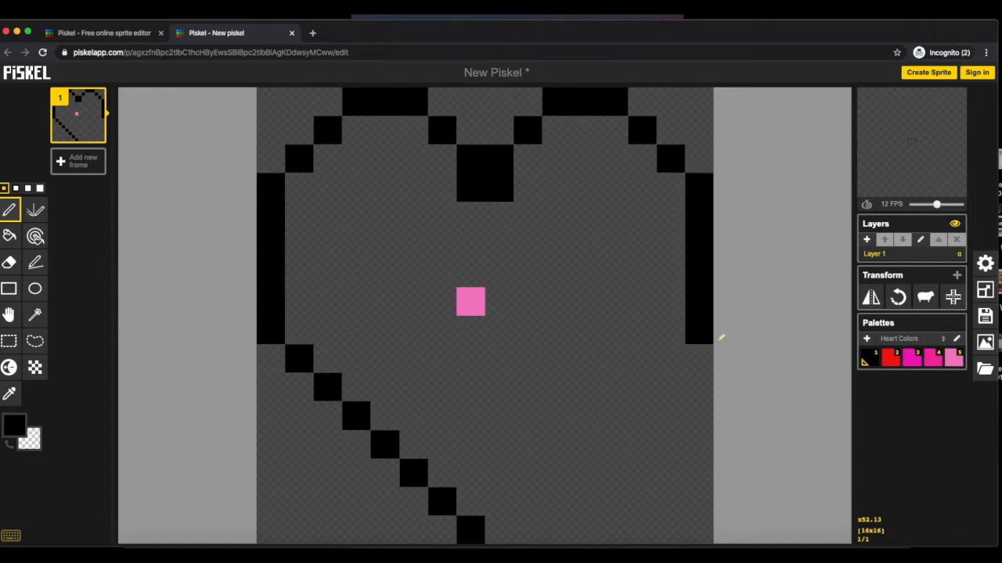
Close the heart's outline with a black seven-pixel diagonal from 14:9 down to 8:15.
{"action": "left_click", "coordinate": [670, 359]}
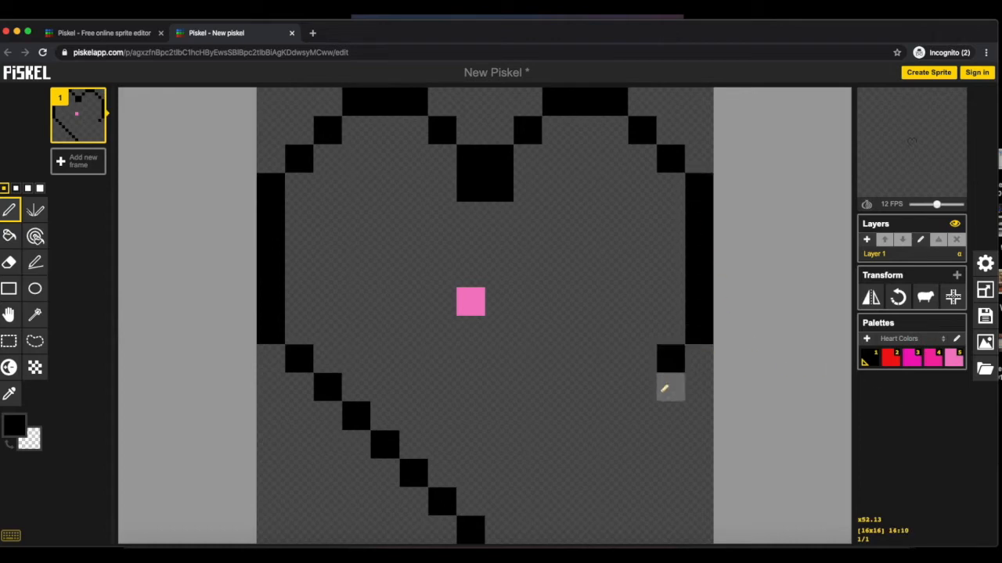
{"action": "left_click", "coordinate": [643, 388]}
{"action": "left_click", "coordinate": [618, 421]}
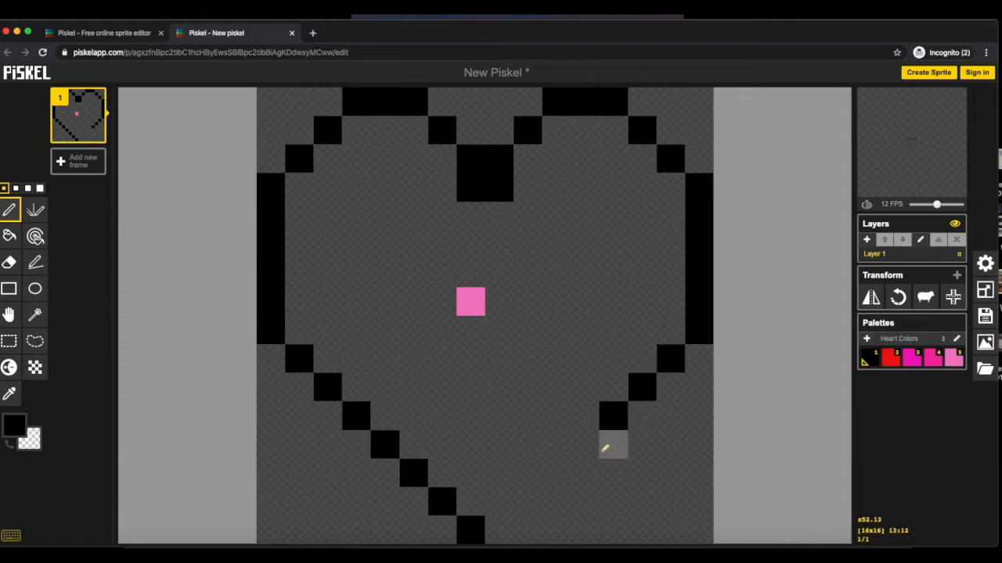
{"action": "left_click", "coordinate": [591, 448]}
{"action": "left_click", "coordinate": [557, 473]}
{"action": "left_click", "coordinate": [529, 502]}
{"action": "left_click", "coordinate": [501, 520]}
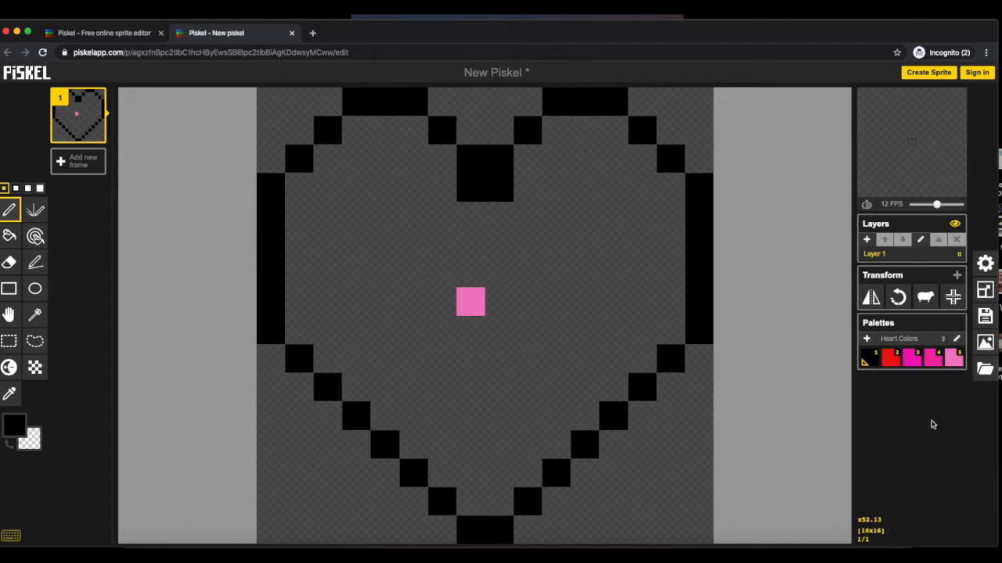
Line the left lobe's inside in red from 5:1 across to 3:1, through 2:2, and down 1:3–1:8.
{"action": "left_click", "coordinate": [413, 130]}
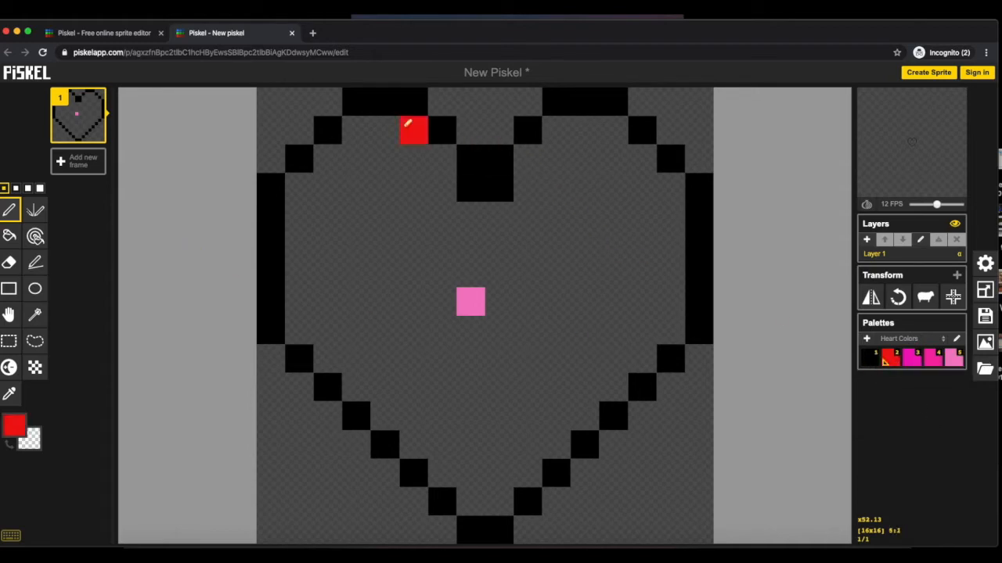
{"action": "left_click", "coordinate": [385, 130]}
{"action": "left_click", "coordinate": [358, 129]}
{"action": "left_click", "coordinate": [329, 158]}
{"action": "left_click", "coordinate": [299, 186]}
{"action": "left_click", "coordinate": [299, 216]}
{"action": "left_click", "coordinate": [298, 247]}
{"action": "left_click", "coordinate": [297, 274]}
{"action": "left_click", "coordinate": [301, 302]}
{"action": "left_click", "coordinate": [302, 324]}
Continue the red lining along the lower-left outline as a diagonal from 2:9 down to 7:14.
{"action": "left_click", "coordinate": [328, 359]}
{"action": "left_click", "coordinate": [356, 386]}
{"action": "left_click", "coordinate": [384, 415]}
{"action": "left_click", "coordinate": [413, 444]}
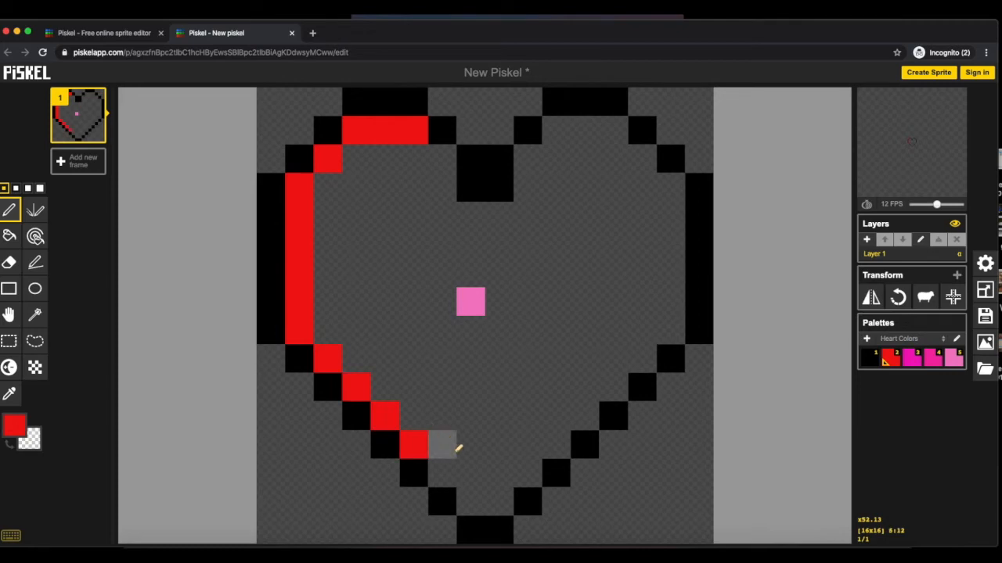
{"action": "left_click", "coordinate": [443, 472]}
{"action": "left_click", "coordinate": [470, 502]}
Continue the red lining from 8:14 diagonally up to 14:8 and vertically up to 14:3 along the right side.
{"action": "left_click", "coordinate": [499, 502]}
{"action": "left_click", "coordinate": [527, 474]}
{"action": "left_click", "coordinate": [554, 447]}
{"action": "left_click", "coordinate": [584, 415]}
{"action": "left_click", "coordinate": [613, 387]}
{"action": "left_click", "coordinate": [641, 358]}
{"action": "left_click", "coordinate": [670, 330]}
{"action": "mouse_move", "coordinate": [671, 299]}
{"action": "left_mouse_down"}
{"action": "mouse_move", "coordinate": [686, 253]}
{"action": "mouse_move", "coordinate": [681, 198]}
{"action": "left_mouse_up"}
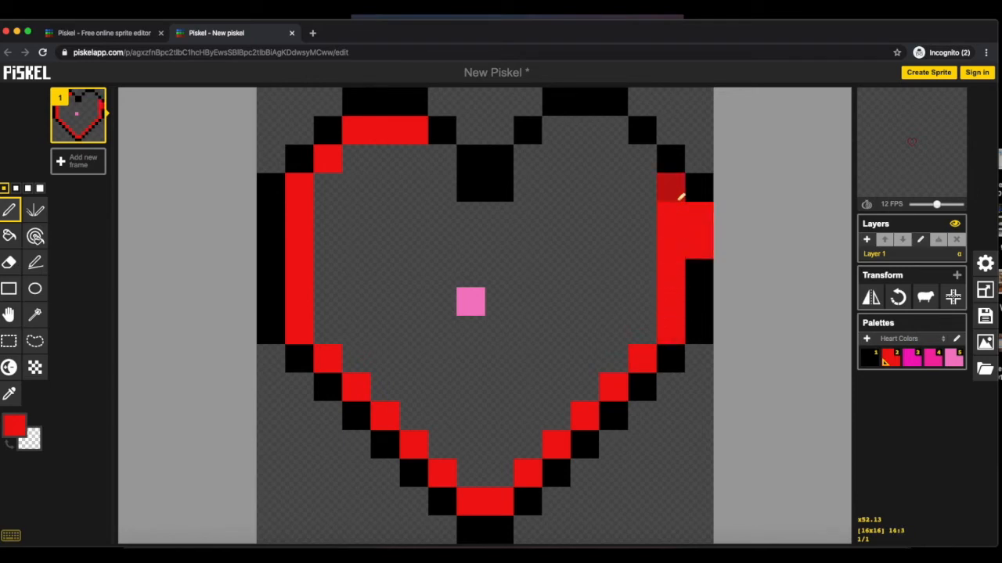
{"action": "left_click", "coordinate": [680, 197]}
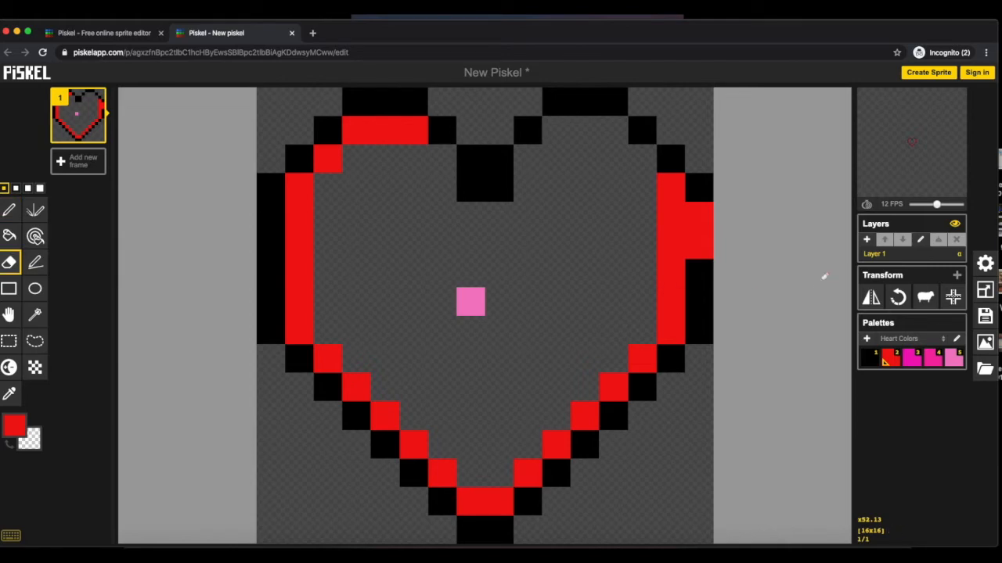
Erase the two stray red pixels at 15:4 and 15:5 and repaint them black with the pen.
{"action": "left_click", "coordinate": [699, 207]}
{"action": "left_click", "coordinate": [700, 242]}
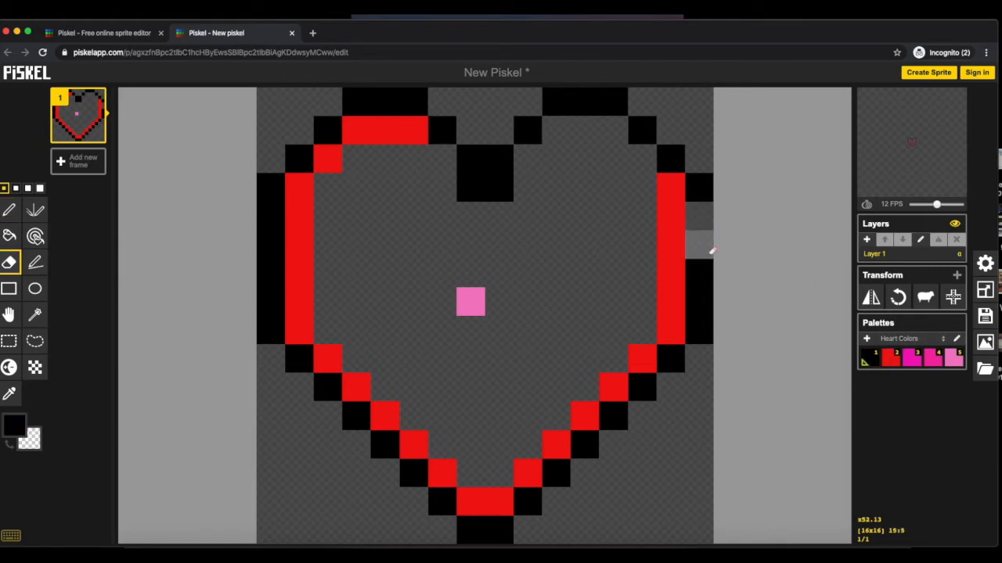
{"action": "left_click", "coordinate": [9, 209]}
{"action": "left_click", "coordinate": [699, 217]}
{"action": "left_click", "coordinate": [700, 245]}
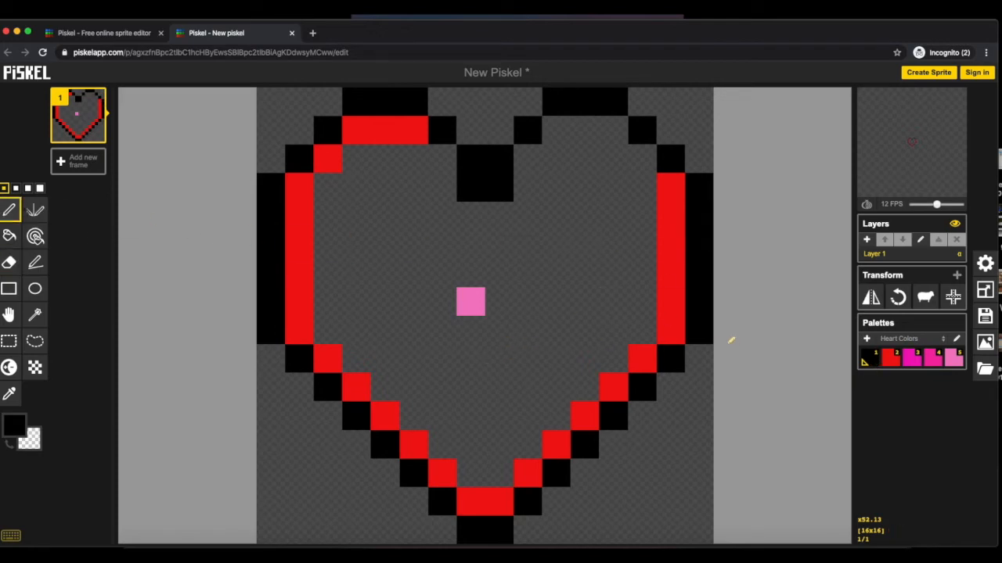
Line the top of the right lobe in red from 9:2 over 10:1–12:1 to 13:2.
{"action": "left_click", "coordinate": [890, 358]}
{"action": "left_click", "coordinate": [528, 159]}
{"action": "left_click", "coordinate": [555, 137]}
{"action": "left_click", "coordinate": [583, 131]}
{"action": "left_click", "coordinate": [612, 131]}
{"action": "left_click", "coordinate": [642, 160]}
Complete the red lining around the centre notch at 9:3, 8:4, 7:4 and 6:2–6:3.
{"action": "left_click", "coordinate": [527, 187]}
{"action": "left_click", "coordinate": [498, 216]}
{"action": "left_click", "coordinate": [470, 216]}
{"action": "left_click", "coordinate": [442, 158]}
{"action": "left_click", "coordinate": [442, 189]}
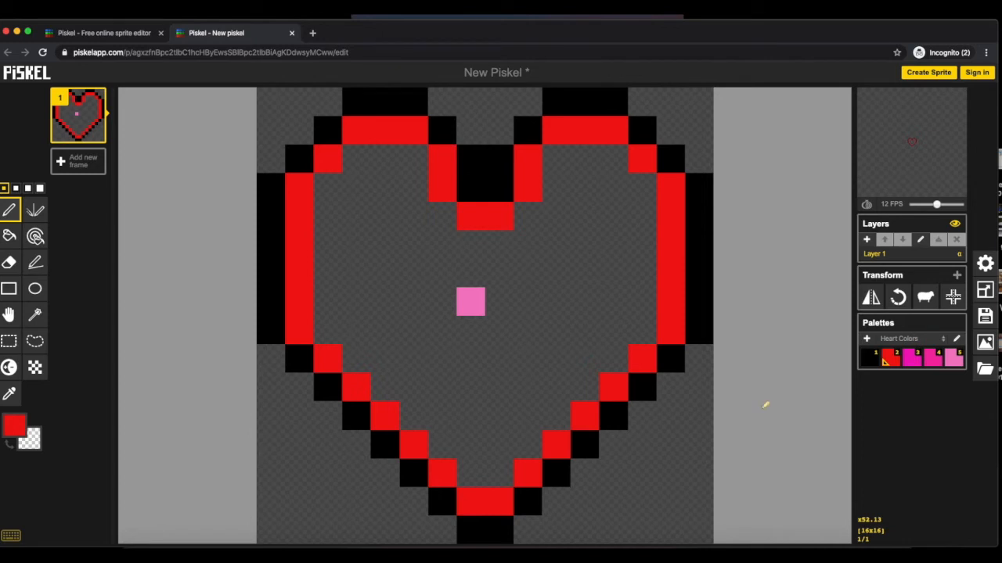
Widen the light pink centre mark with a second pixel at 8:7.
{"action": "left_click", "coordinate": [953, 359]}
{"action": "left_click", "coordinate": [500, 301]}
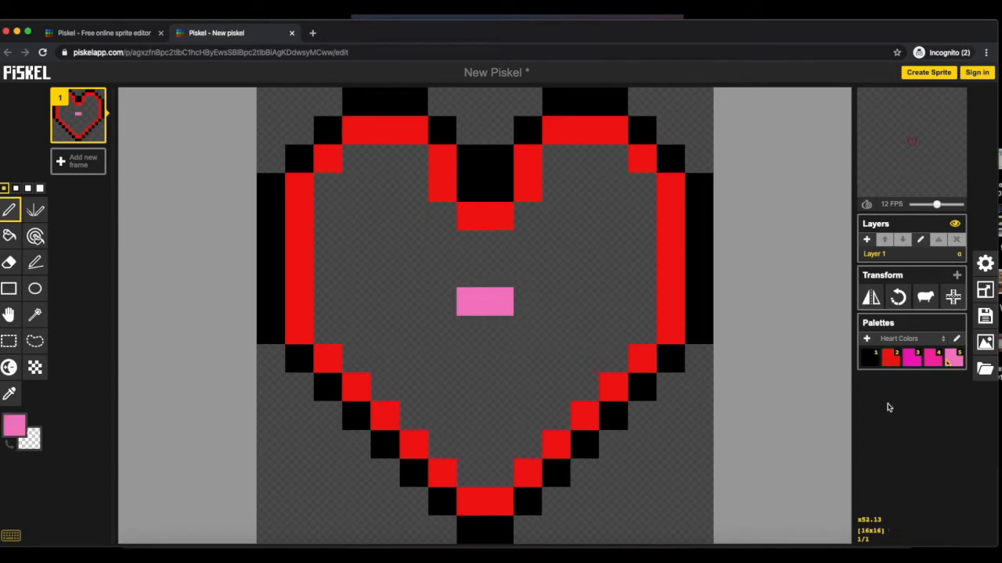
Paint the palette's third colour, magenta, inside the right lobe's red lining along 10:2–12:2 and down 13:3–13:8.
{"action": "left_click", "coordinate": [912, 358]}
{"action": "left_click", "coordinate": [557, 159]}
{"action": "left_click", "coordinate": [584, 159]}
{"action": "left_click", "coordinate": [612, 159]}
{"action": "left_click", "coordinate": [641, 188]}
{"action": "left_click", "coordinate": [642, 216]}
{"action": "left_click", "coordinate": [641, 244]}
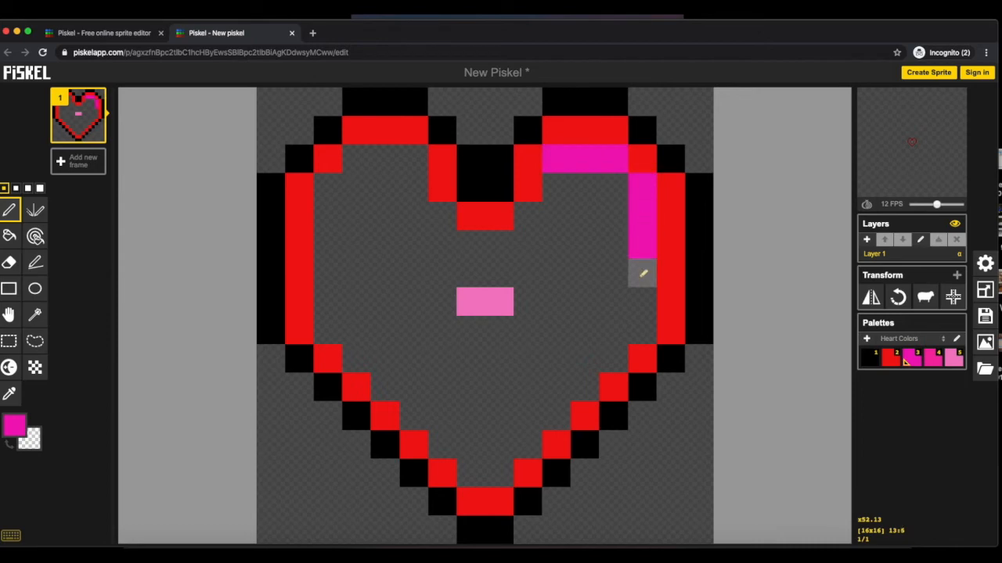
{"action": "left_click", "coordinate": [642, 273]}
{"action": "left_click", "coordinate": [642, 302]}
{"action": "left_click", "coordinate": [642, 331]}
Continue the magenta band from 12:9 diagonally down to 7:13–8:13 and back up the other side to 2:8.
{"action": "left_click", "coordinate": [613, 358]}
{"action": "left_click", "coordinate": [584, 386]}
{"action": "left_click", "coordinate": [556, 415]}
{"action": "left_click", "coordinate": [527, 444]}
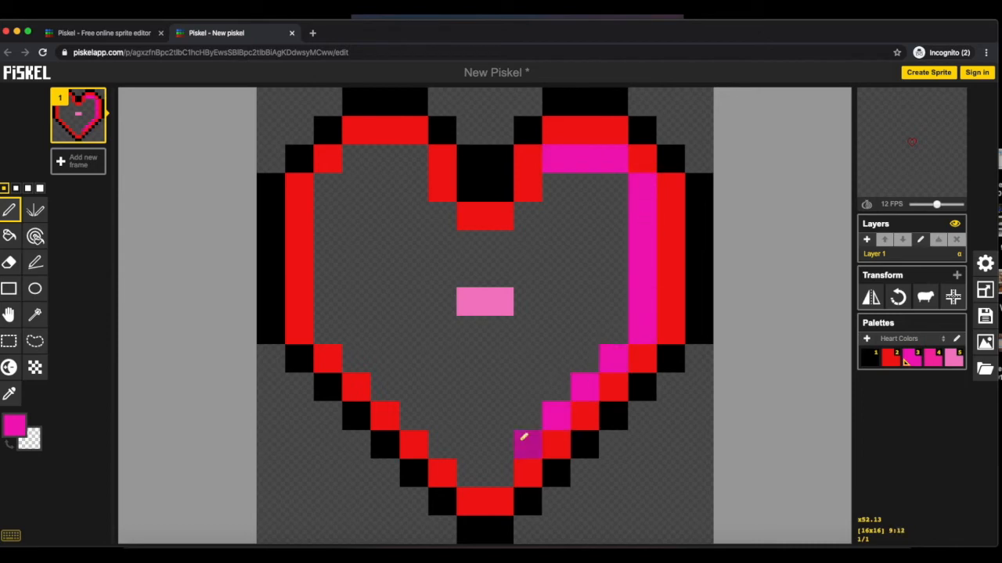
{"action": "left_click", "coordinate": [499, 472]}
{"action": "left_click", "coordinate": [471, 472]}
{"action": "left_click", "coordinate": [442, 443]}
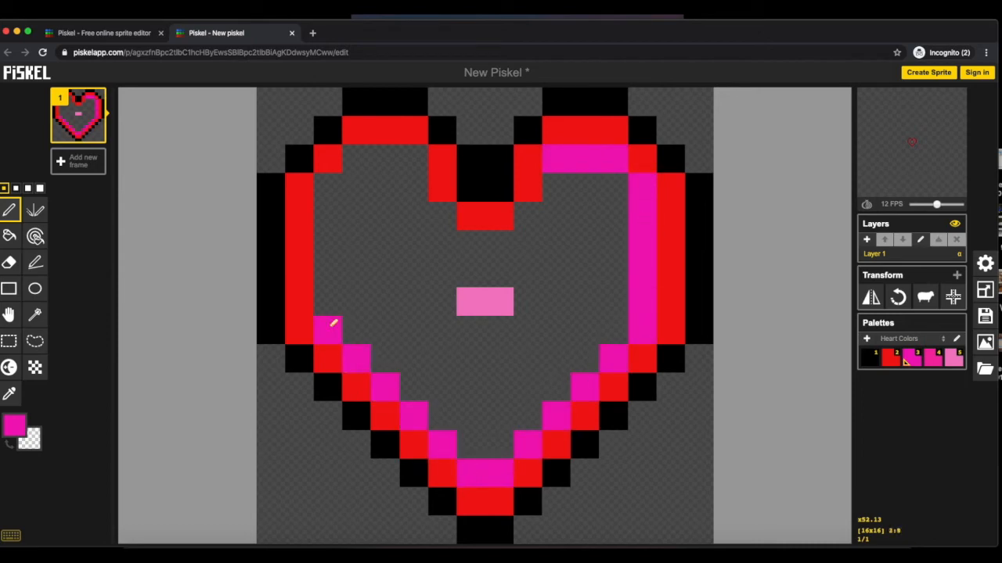
Extend the magenta band up the heart's left side from 2:7 to 2:3 and across 3:2–5:2.
{"action": "left_click", "coordinate": [327, 301]}
{"action": "left_click", "coordinate": [327, 273]}
{"action": "left_click", "coordinate": [327, 244]}
{"action": "left_click", "coordinate": [328, 216]}
{"action": "left_click", "coordinate": [327, 187]}
{"action": "left_click", "coordinate": [386, 159]}
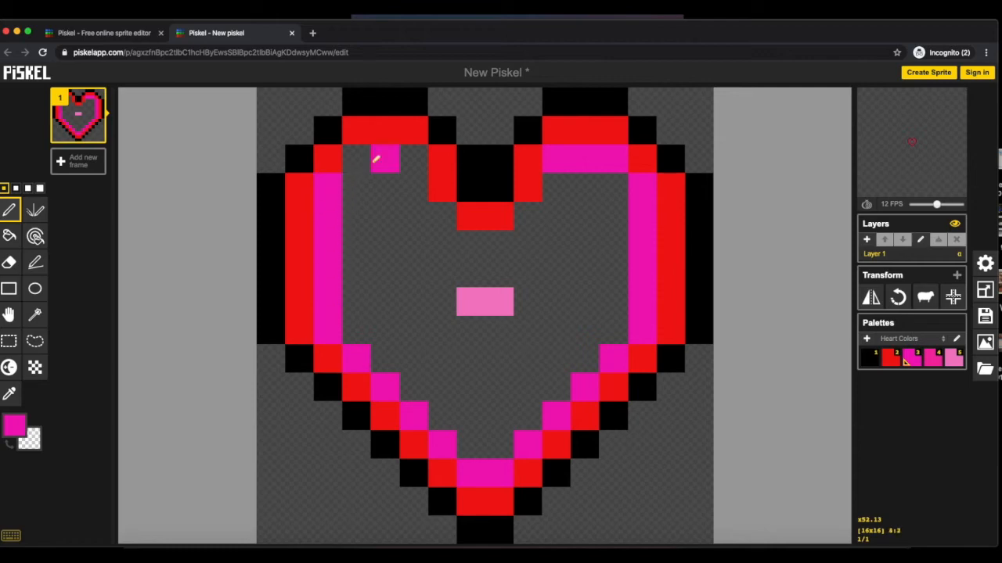
{"action": "left_click", "coordinate": [356, 159]}
{"action": "left_click", "coordinate": [413, 159]}
Close the magenta band around the centre notch through 5:3, 6:4, 7:5, 8:5, 9:4 and 10:3.
{"action": "left_click", "coordinate": [442, 216]}
{"action": "left_click", "coordinate": [413, 188]}
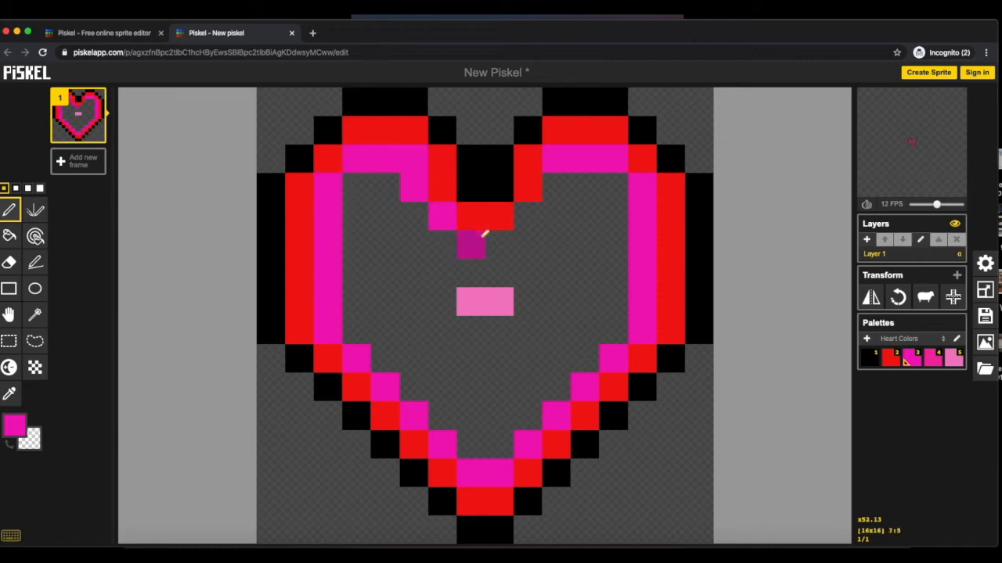
{"action": "left_click", "coordinate": [470, 244]}
{"action": "left_click", "coordinate": [499, 244]}
{"action": "left_click", "coordinate": [528, 216]}
{"action": "left_click", "coordinate": [556, 188]}
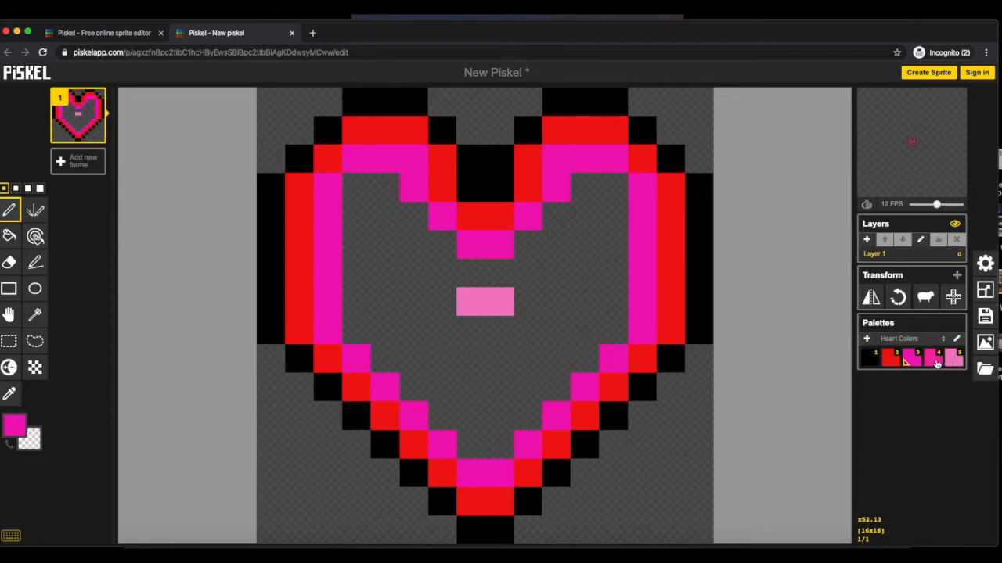
Test the fourth palette pink at 11:3–12:3, and change that swatch to #F044AF in the saved Heart Colors palette.
{"action": "left_click", "coordinate": [584, 188]}
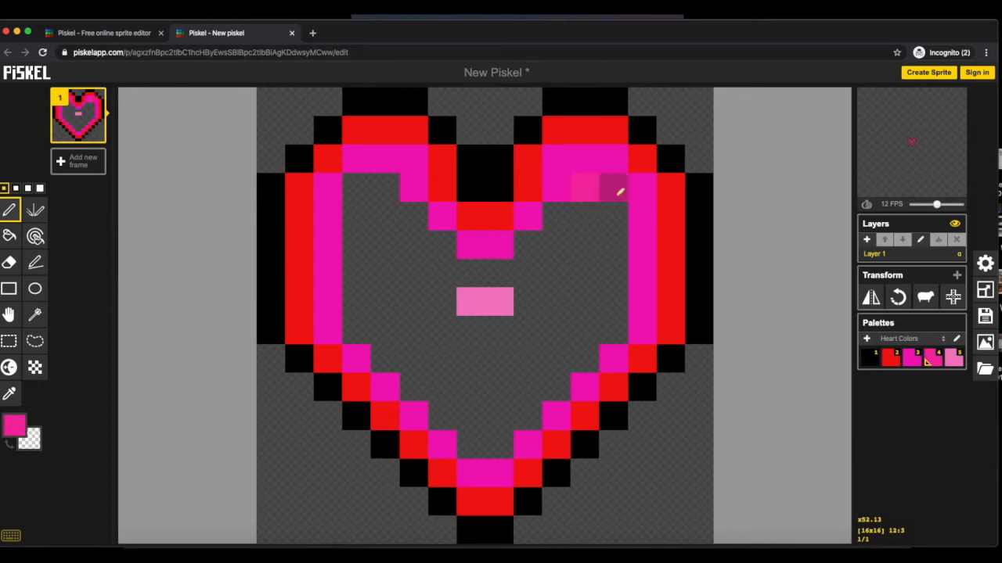
{"action": "left_click", "coordinate": [957, 341]}
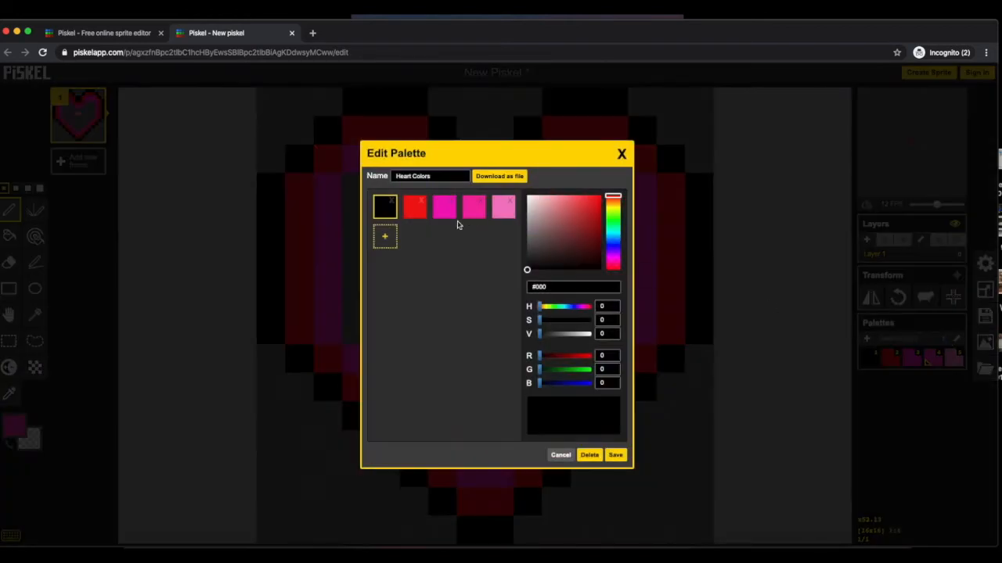
{"action": "left_click", "coordinate": [474, 208]}
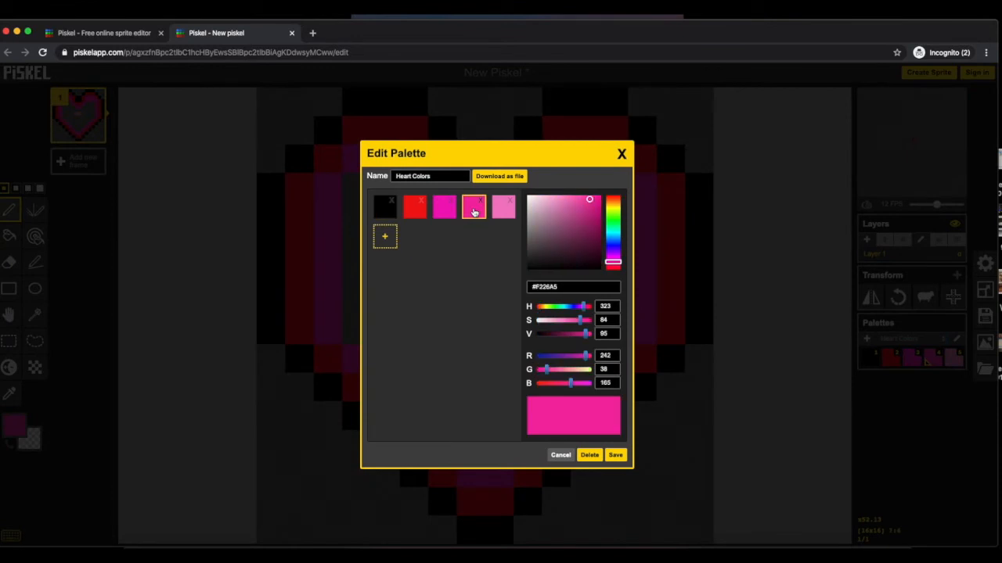
{"action": "left_click", "coordinate": [580, 202]}
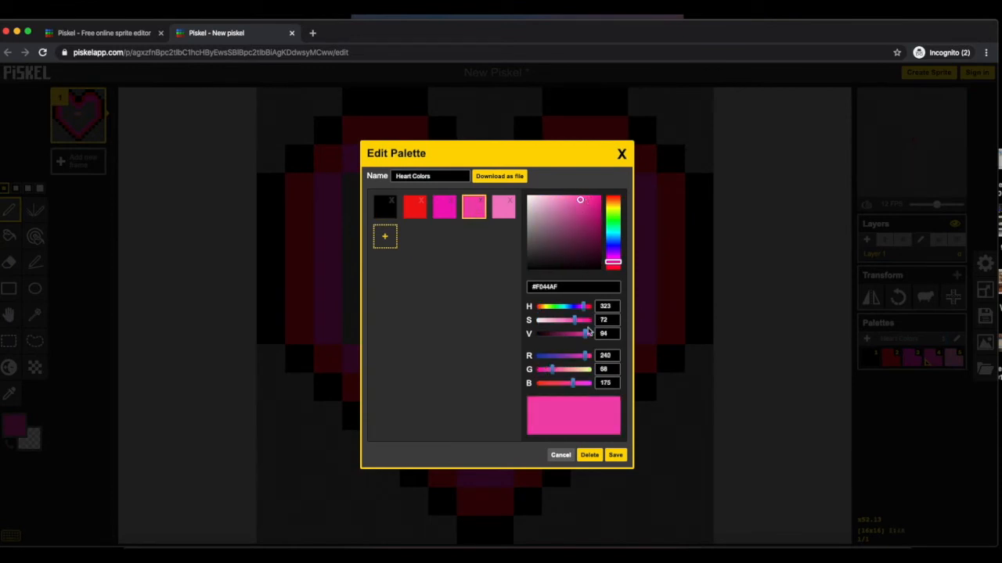
{"action": "left_click", "coordinate": [615, 456]}
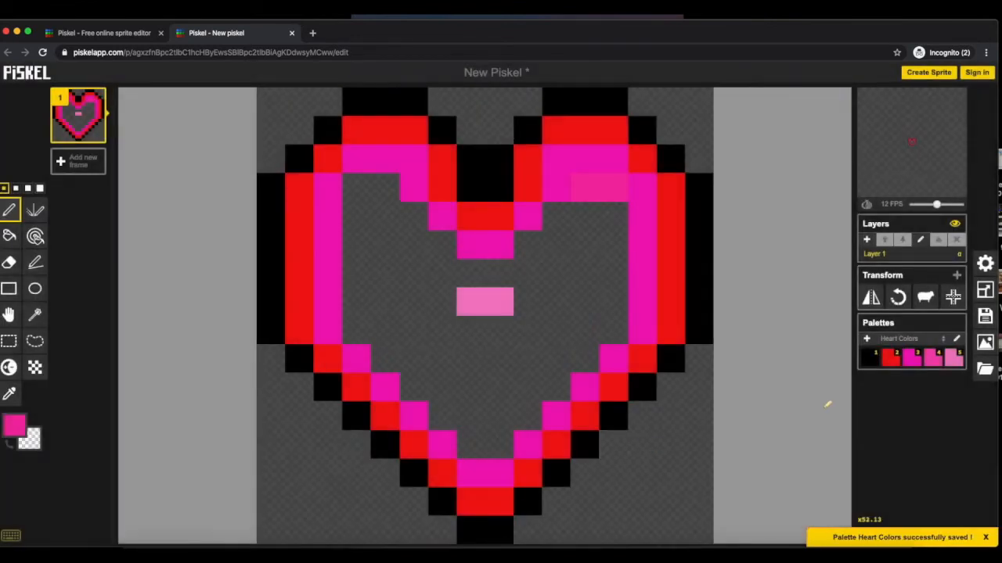
Paint a one-pixel band of the new fourth pink all around inside the magenta band, repainting 11:3–12:3.
{"action": "left_click", "coordinate": [939, 358]}
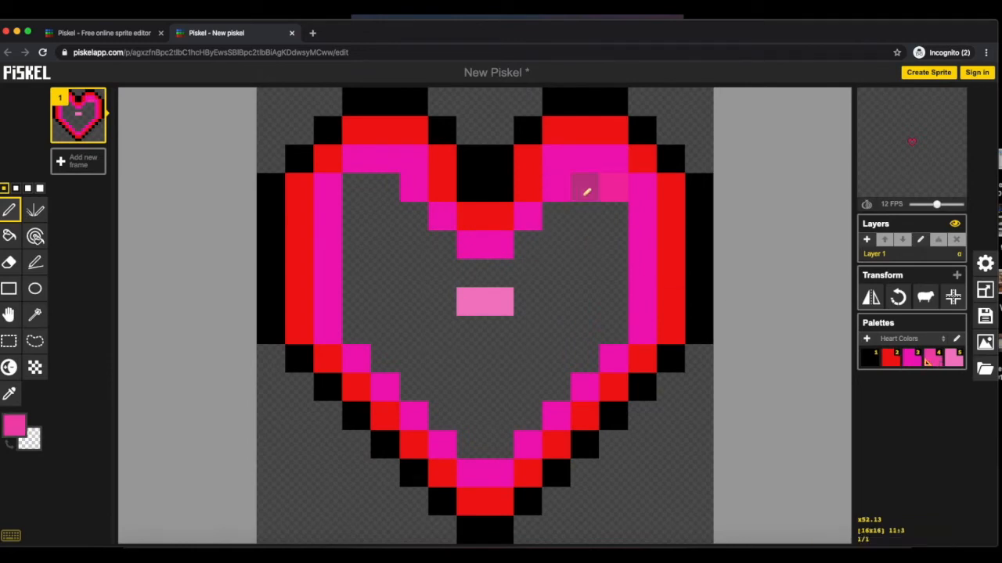
{"action": "left_click_drag", "start_coordinate": [615, 217], "coordinate": [608, 333]}
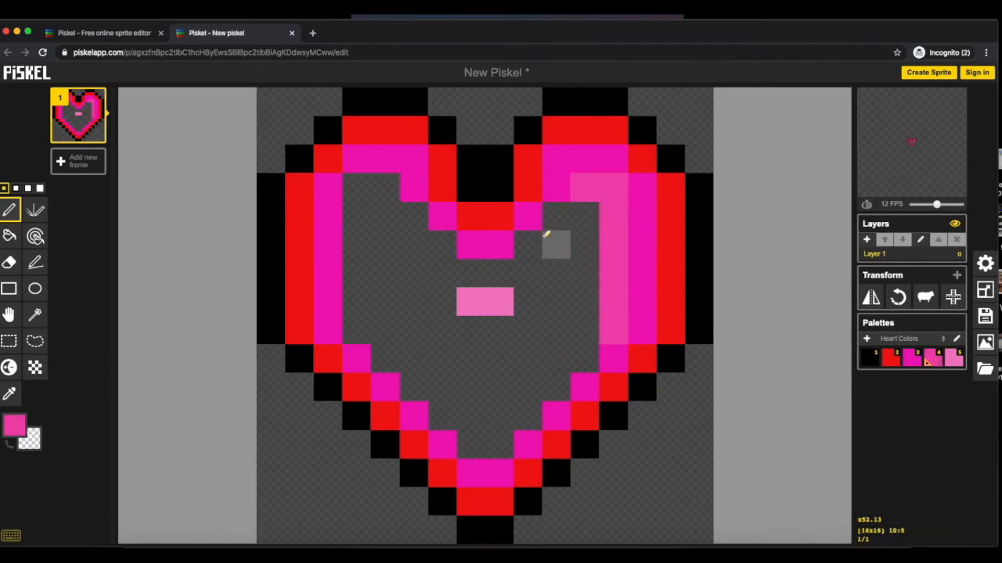
{"action": "mouse_move", "coordinate": [590, 368]}
{"action": "left_mouse_down"}
{"action": "mouse_move", "coordinate": [493, 434]}
{"action": "mouse_move", "coordinate": [468, 439]}
{"action": "mouse_move", "coordinate": [425, 420]}
{"action": "mouse_move", "coordinate": [435, 415]}
{"action": "mouse_move", "coordinate": [421, 393]}
{"action": "mouse_move", "coordinate": [364, 323]}
{"action": "mouse_move", "coordinate": [350, 262]}
{"action": "mouse_move", "coordinate": [365, 198]}
{"action": "mouse_move", "coordinate": [399, 201]}
{"action": "mouse_move", "coordinate": [470, 283]}
{"action": "mouse_move", "coordinate": [506, 279]}
{"action": "mouse_move", "coordinate": [553, 217]}
{"action": "left_mouse_up"}
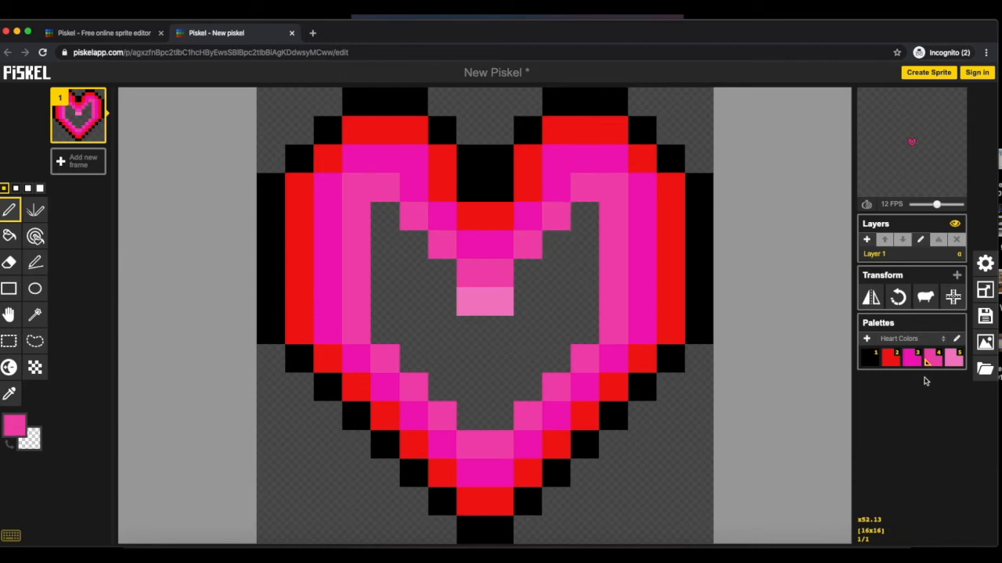
Paint a light pink vertical run inside the right lobe from 11:4 down to 11:8.
{"action": "left_click", "coordinate": [953, 357]}
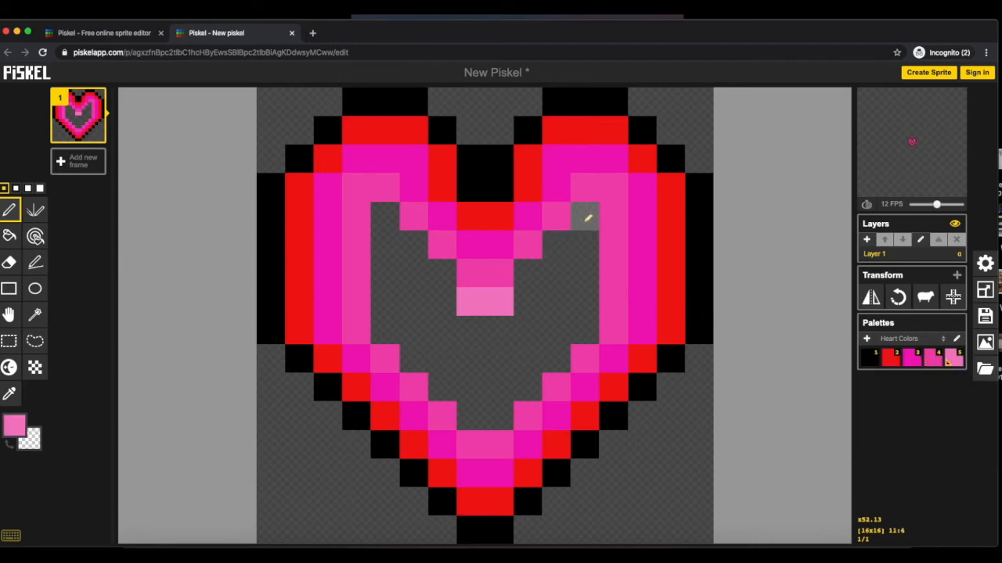
{"action": "left_click_drag", "start_coordinate": [587, 219], "coordinate": [584, 328]}
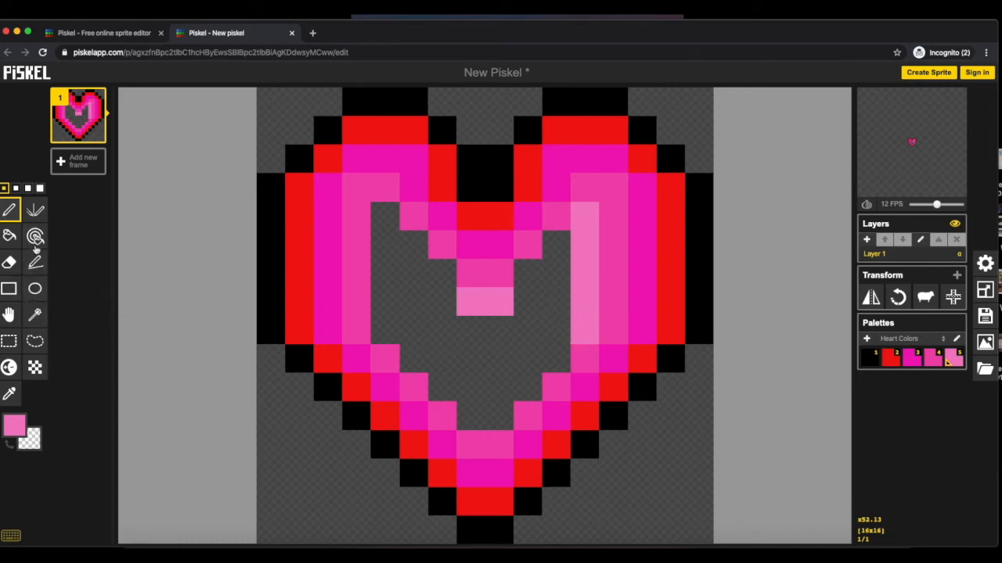
Try filling the heart's empty centre with light pink using the Paint bucket, and undo the fill.
{"action": "left_click", "coordinate": [9, 237]}
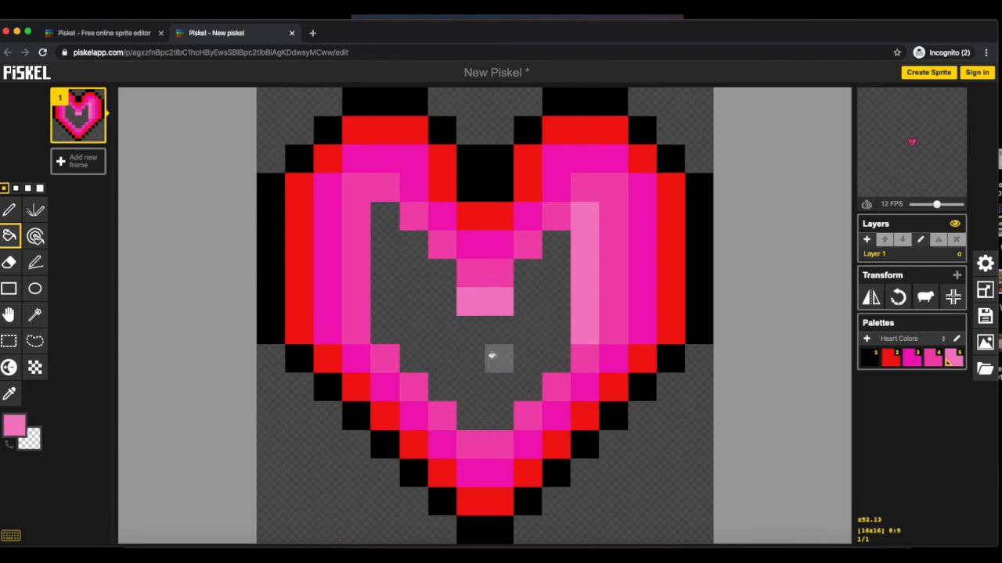
{"action": "left_click", "coordinate": [489, 354]}
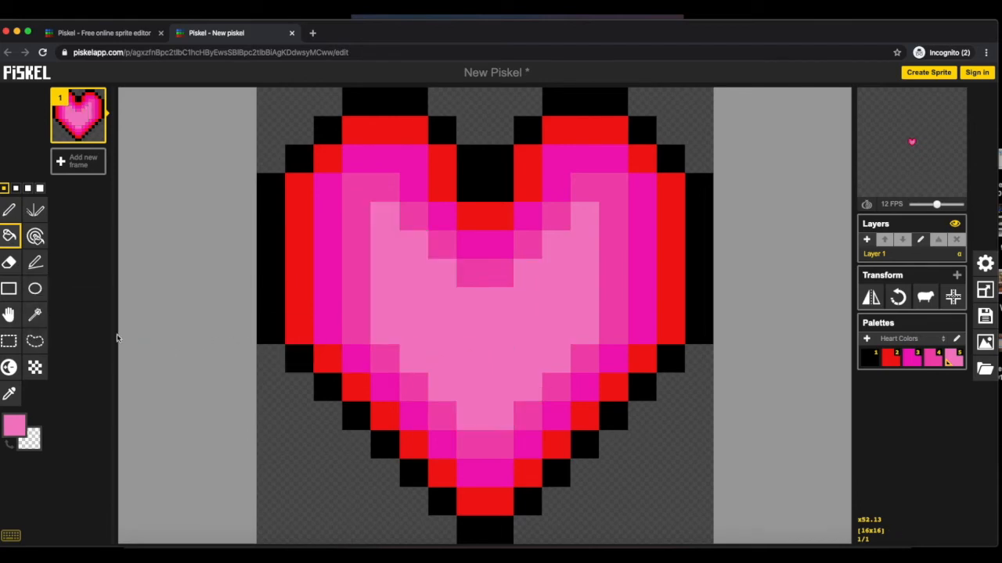
{"action": "key", "text": "super+z"}
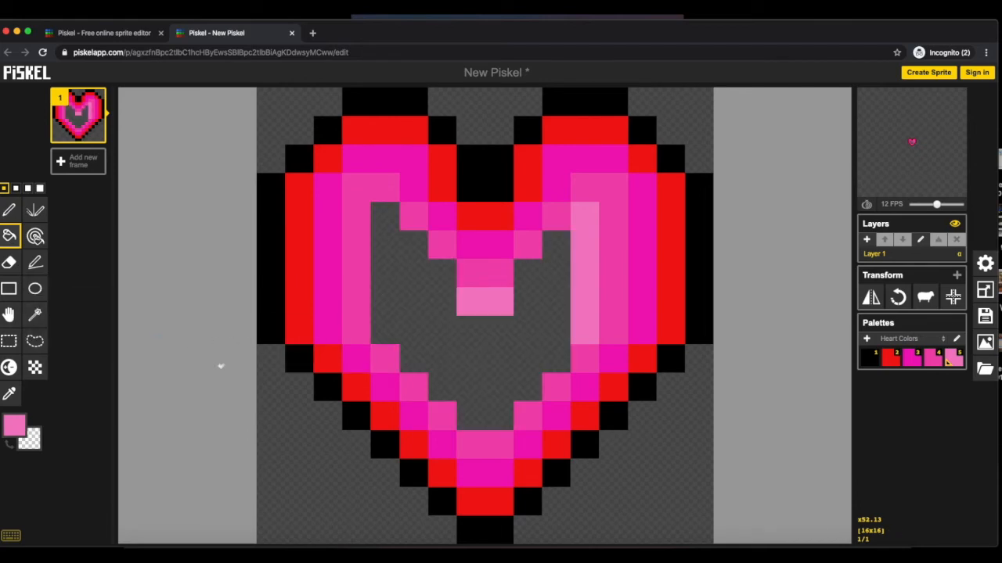
Paint the centre's upper edge and a two-pixel-wide vertical strip down its middle light pink with the Vertical Mirror pen.
{"action": "left_click", "coordinate": [31, 213]}
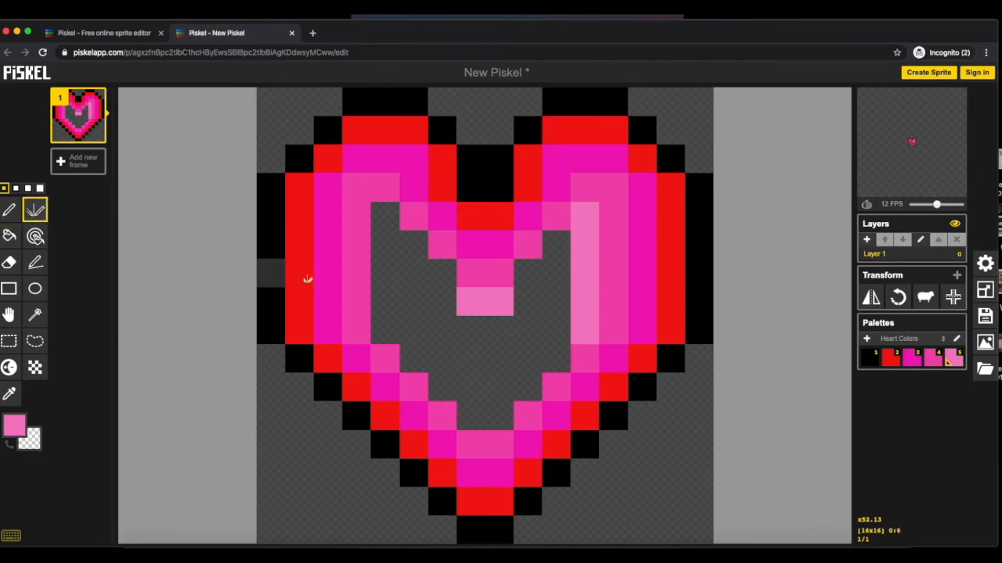
{"action": "left_click", "coordinate": [384, 217]}
{"action": "left_click_drag", "start_coordinate": [382, 241], "coordinate": [402, 242]}
{"action": "left_click", "coordinate": [441, 271]}
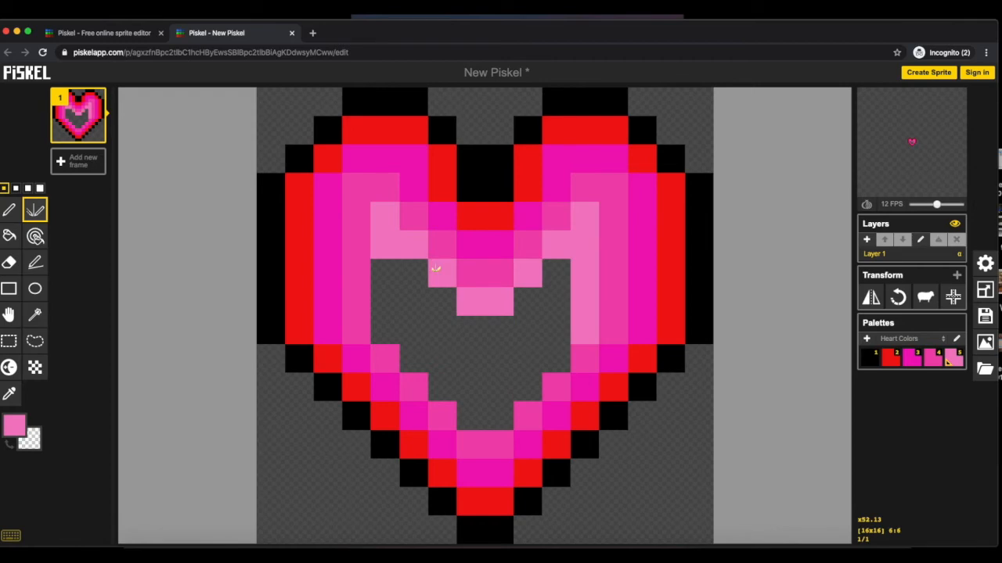
{"action": "left_click", "coordinate": [442, 299]}
{"action": "left_click_drag", "start_coordinate": [470, 332], "coordinate": [470, 416]}
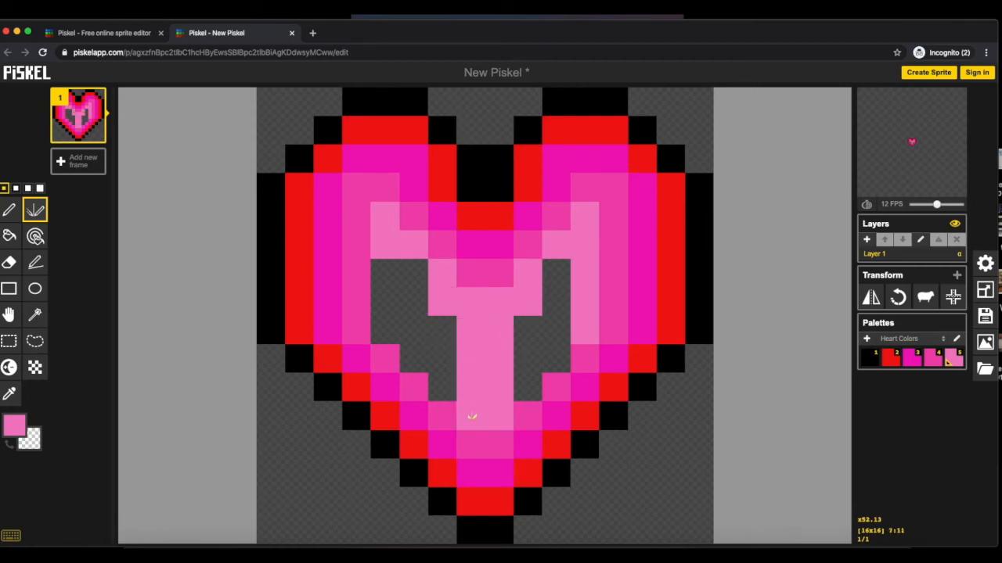
Fill the remaining empty pixels on both sides of the central strip with light pink, mirrored across the vertical axis.
{"action": "left_click", "coordinate": [383, 272]}
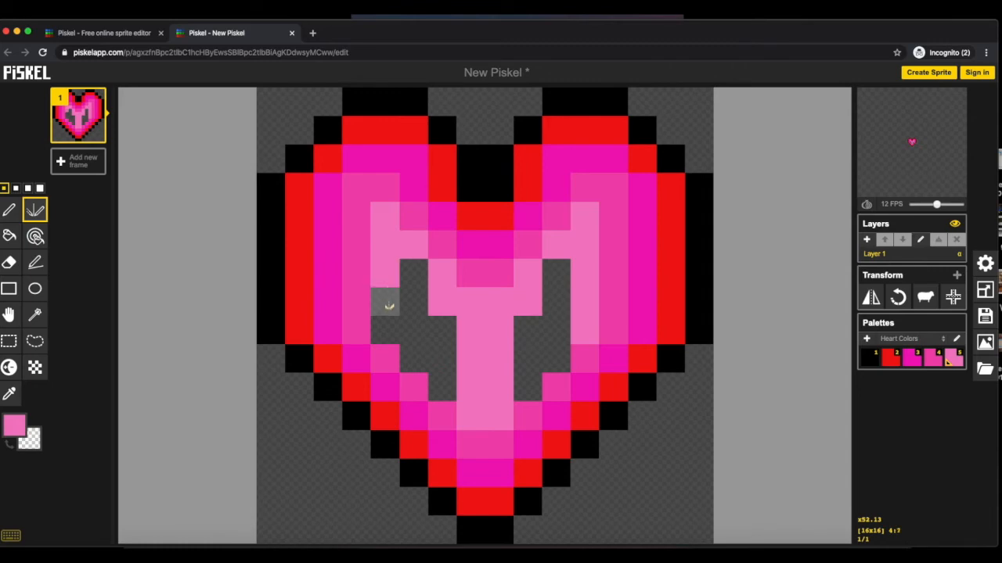
{"action": "left_click", "coordinate": [388, 300]}
{"action": "left_click", "coordinate": [410, 329]}
{"action": "left_click", "coordinate": [411, 301]}
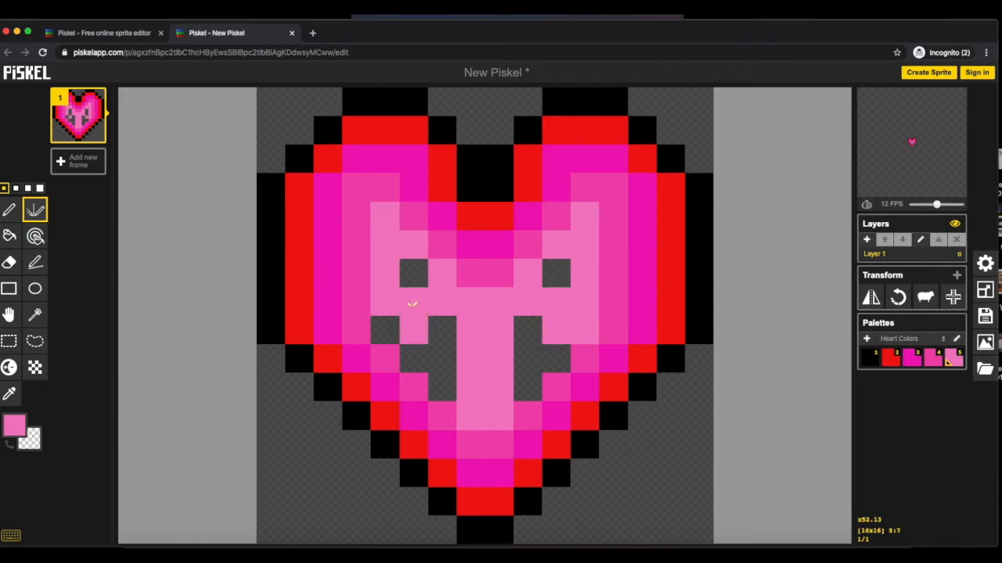
{"action": "left_click", "coordinate": [410, 275]}
{"action": "left_click", "coordinate": [384, 332]}
{"action": "left_click", "coordinate": [442, 330]}
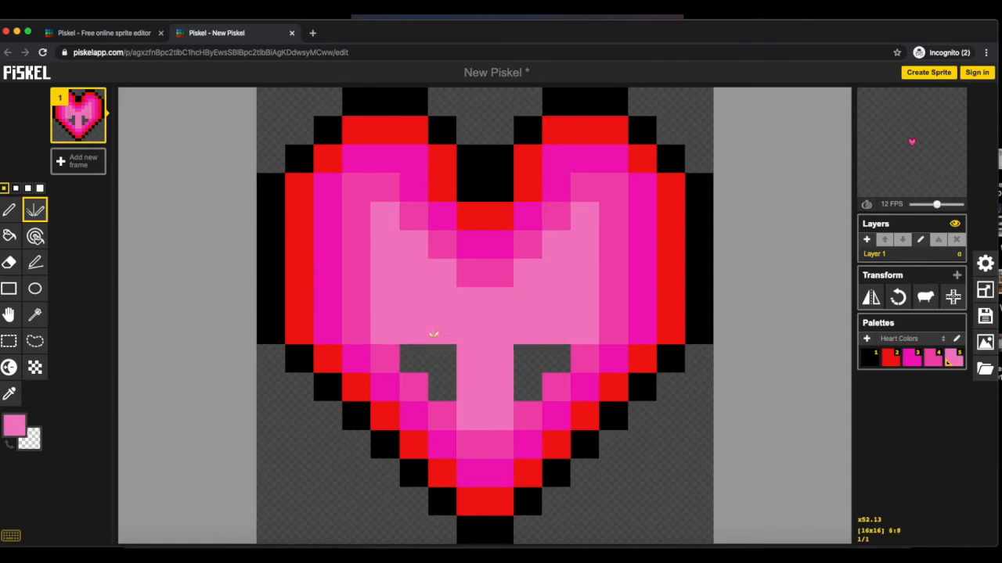
{"action": "left_click", "coordinate": [414, 359]}
{"action": "left_click", "coordinate": [442, 359]}
{"action": "left_click", "coordinate": [444, 386]}
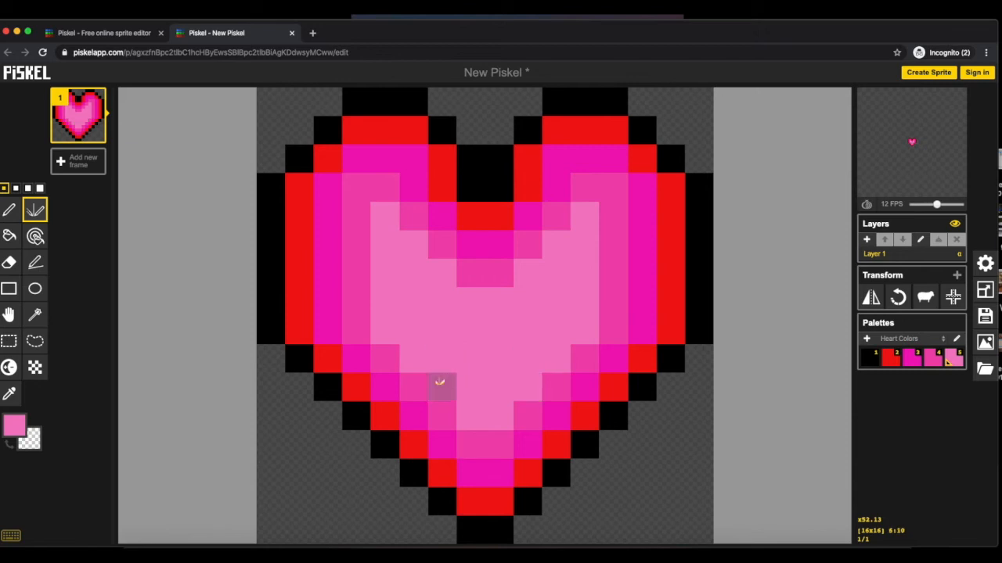
Add a blank second frame, and enlarge the animation preview with its speed set to 2 FPS.
{"action": "left_click", "coordinate": [9, 209]}
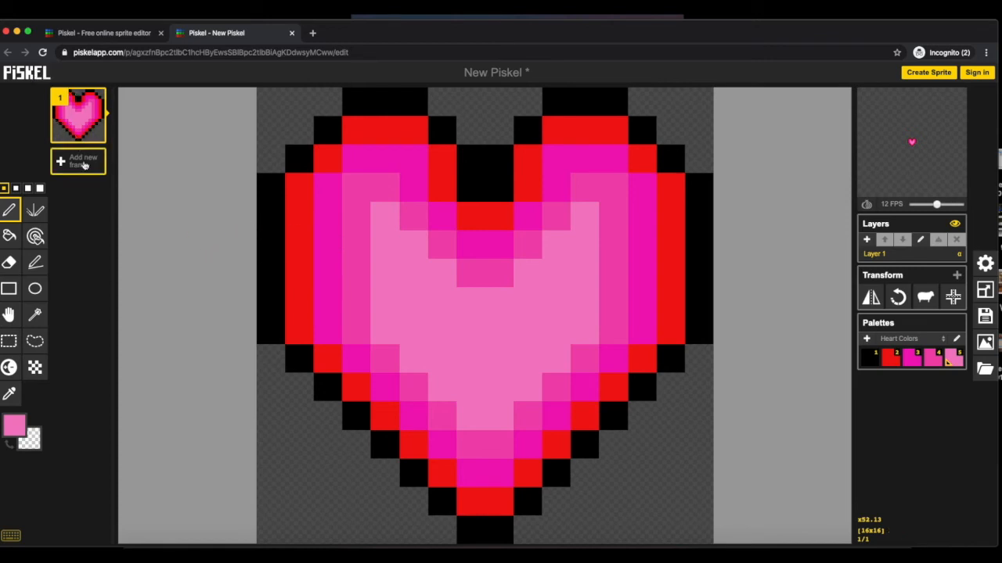
{"action": "left_click", "coordinate": [85, 165]}
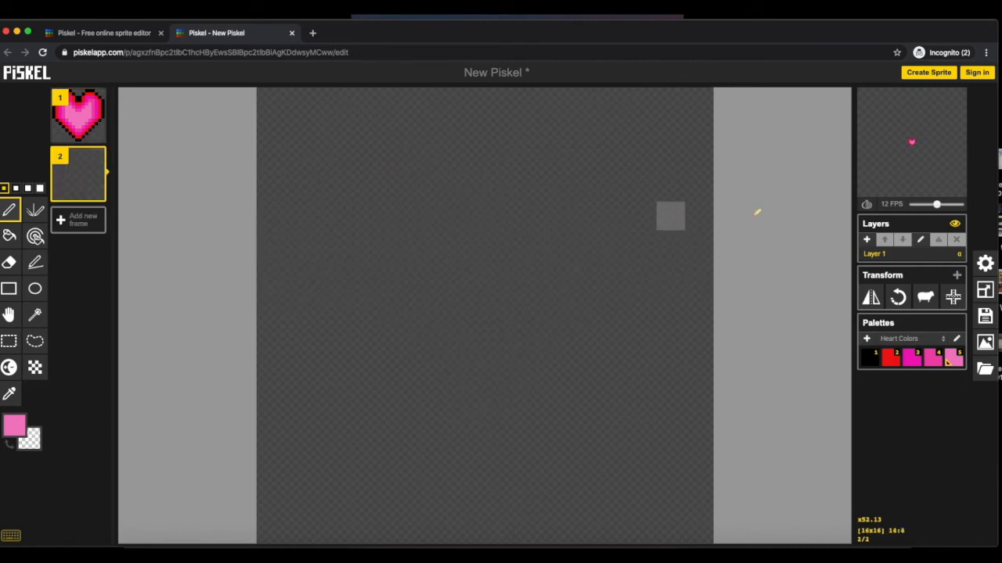
{"action": "left_click", "coordinate": [917, 114]}
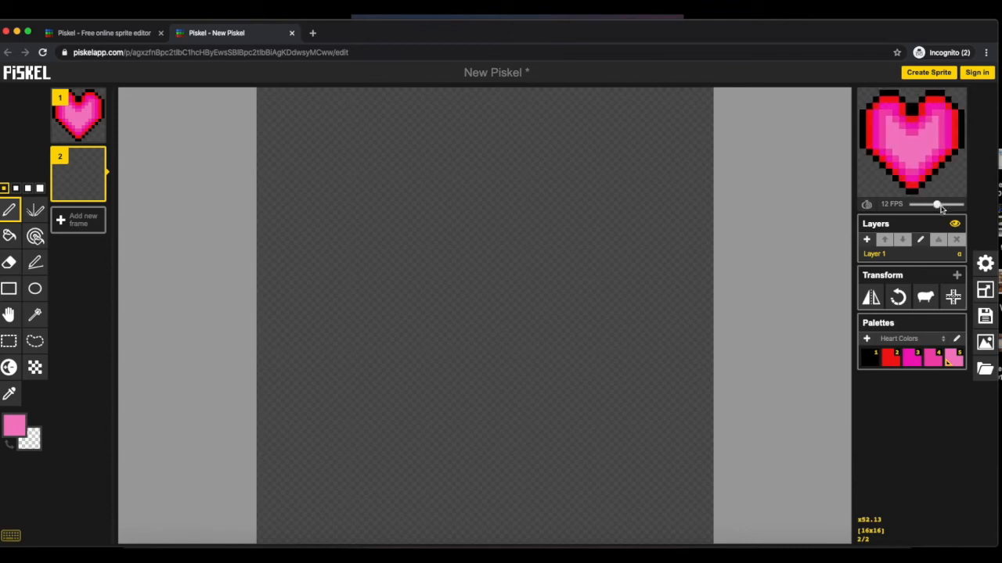
{"action": "left_click_drag", "start_coordinate": [941, 204], "coordinate": [918, 210]}
Delete the blank second frame and duplicate the heart frame in its place.
{"action": "mouse_move", "coordinate": [92, 188]}
{"action": "left_click", "coordinate": [96, 157]}
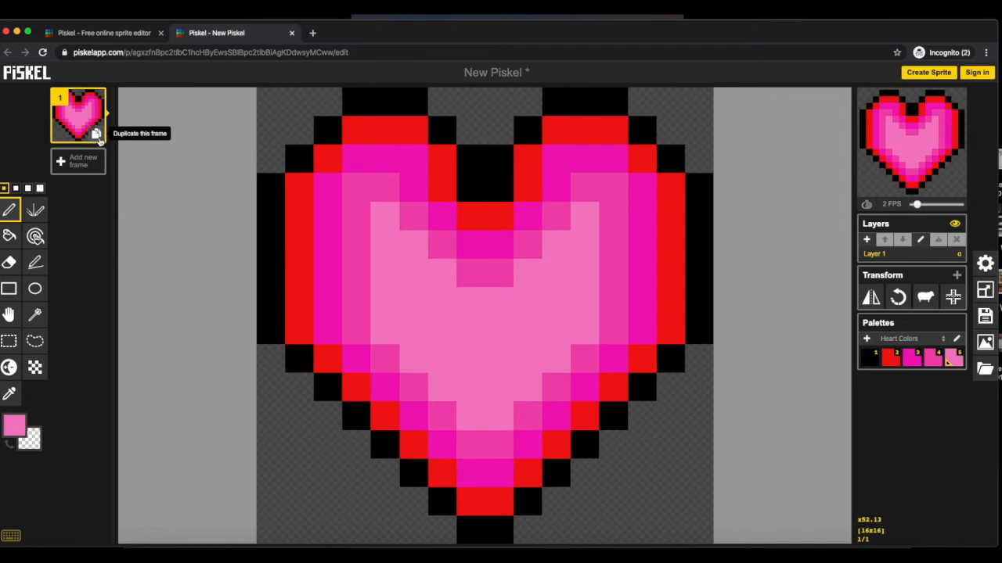
{"action": "left_click", "coordinate": [95, 134]}
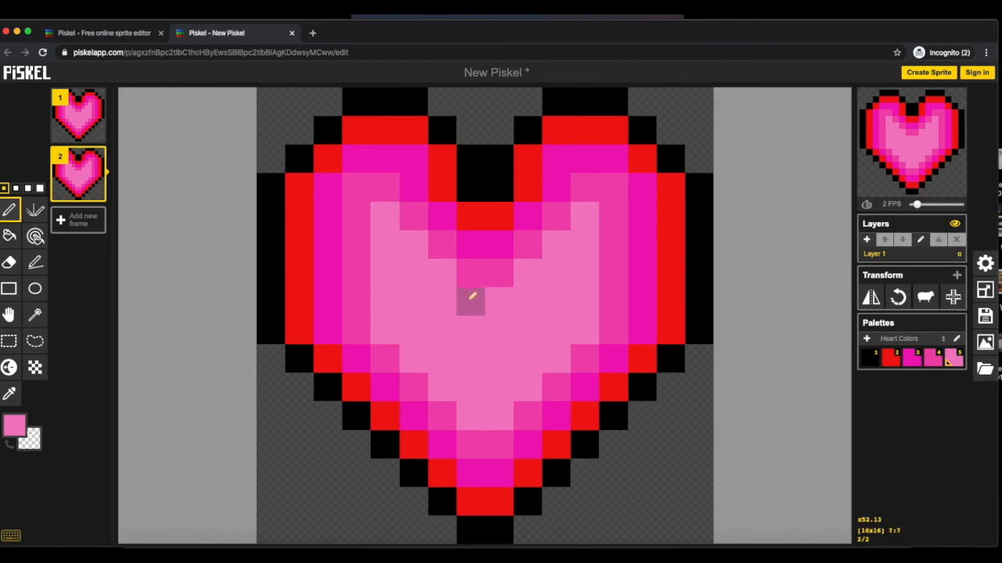
In frame 2, recolour the light pink centre black and the band around it light pink, painting all pixels of the same colour.
{"action": "left_click", "coordinate": [869, 359]}
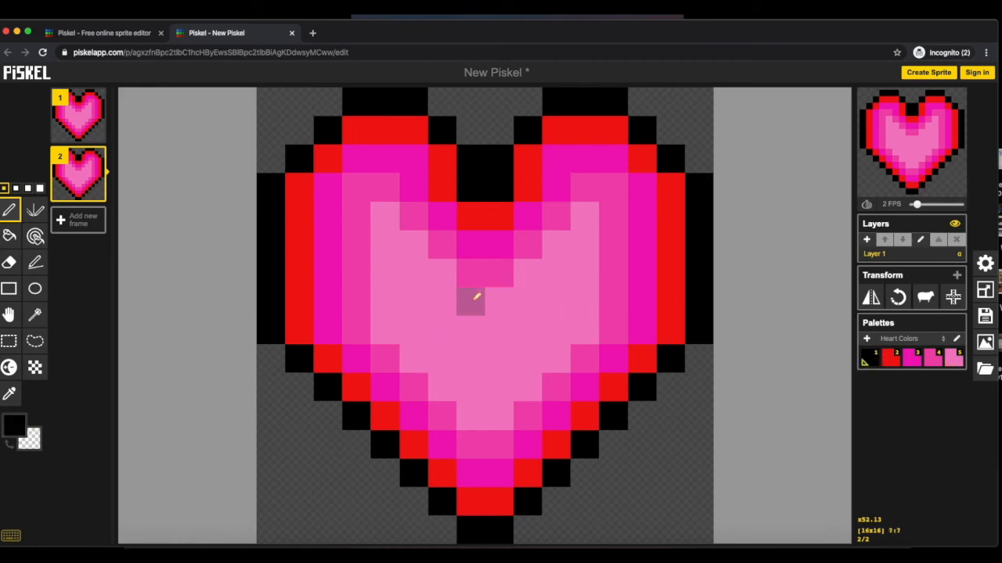
{"action": "left_click", "coordinate": [34, 211]}
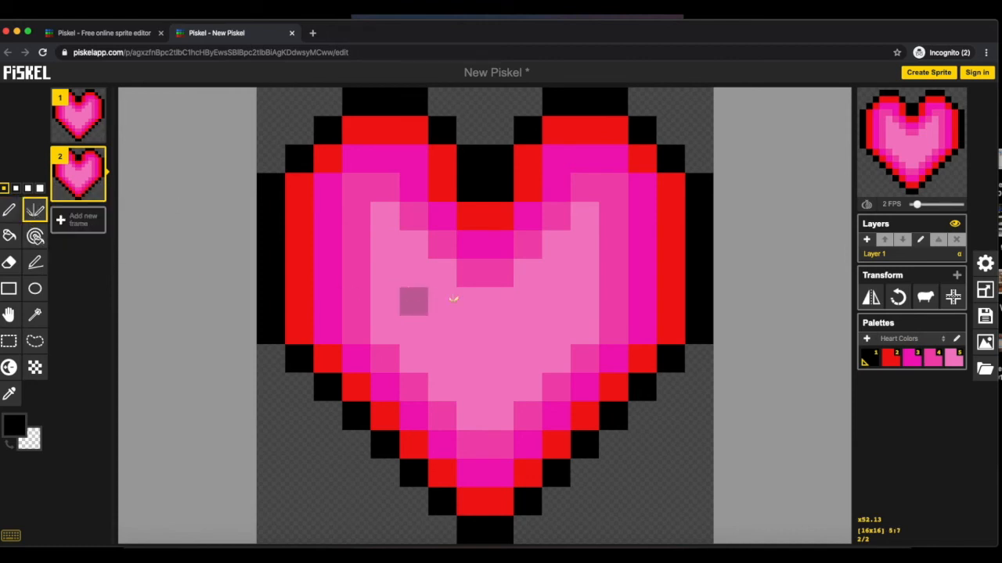
{"action": "left_click", "coordinate": [35, 237]}
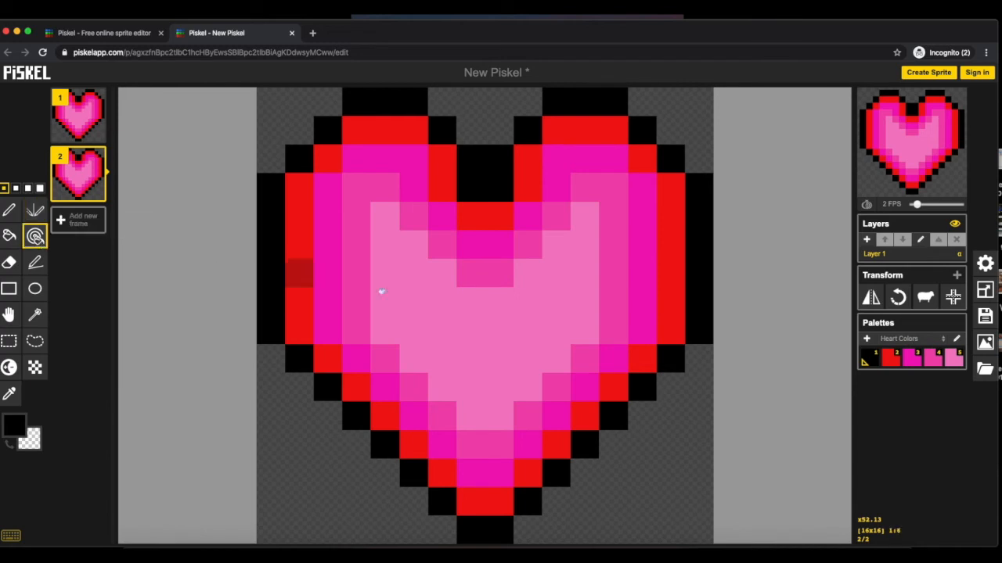
{"action": "left_click", "coordinate": [483, 307]}
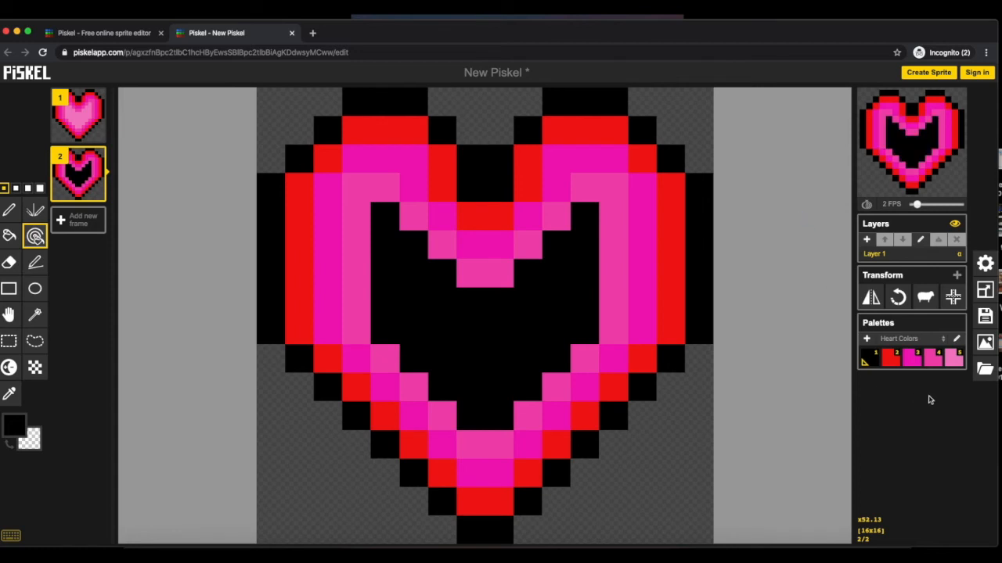
{"action": "left_click", "coordinate": [952, 362]}
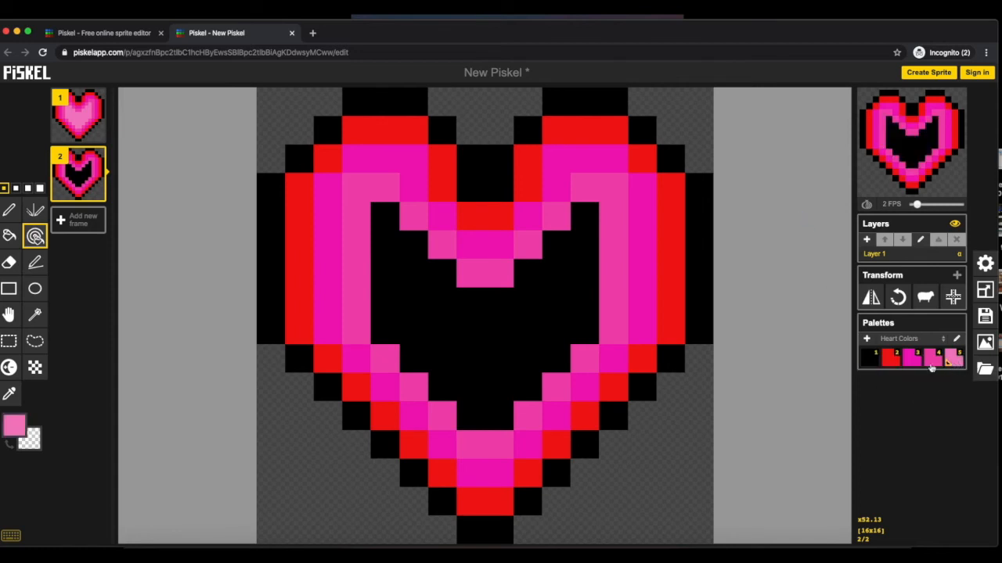
{"action": "left_click", "coordinate": [503, 266]}
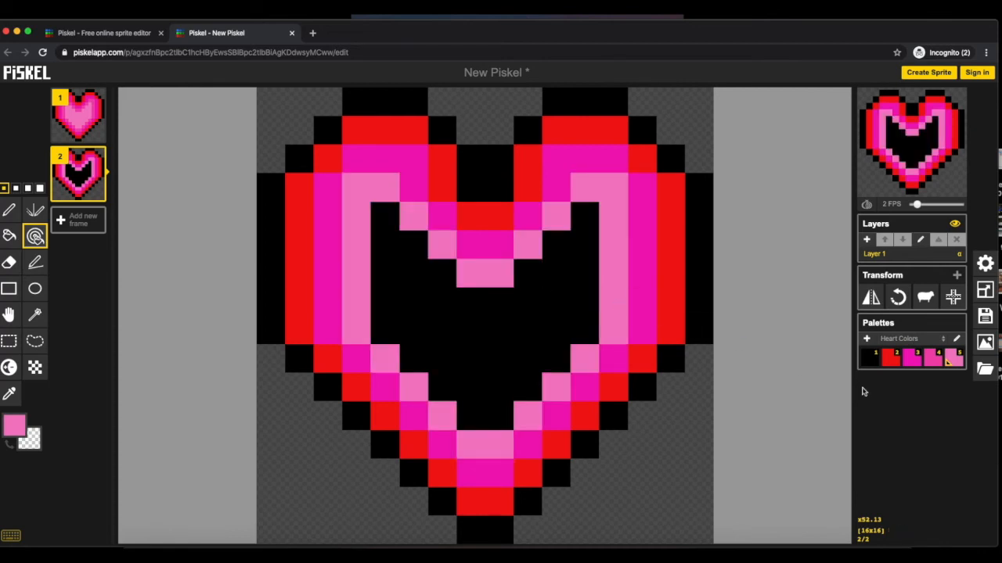
Recolour frame 2's magenta band with the fourth palette pink and its red band with the magenta of swatch 3.
{"action": "left_click", "coordinate": [932, 362]}
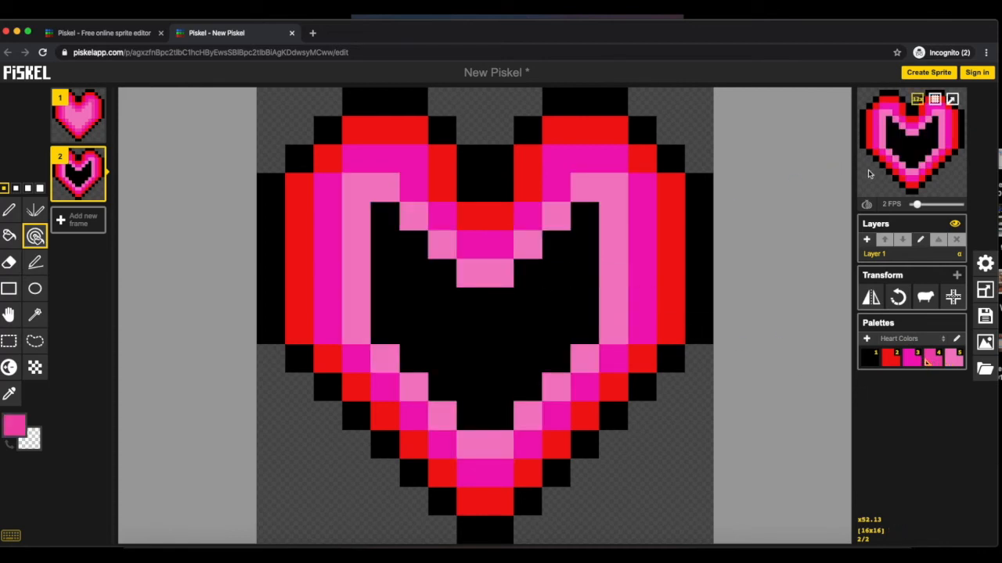
{"action": "left_click", "coordinate": [491, 241]}
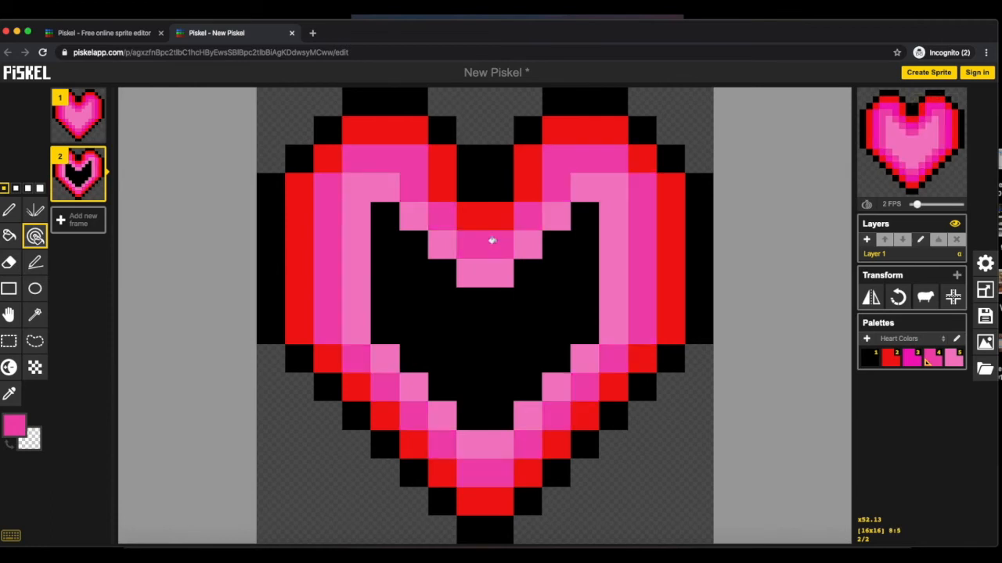
{"action": "left_click", "coordinate": [918, 360]}
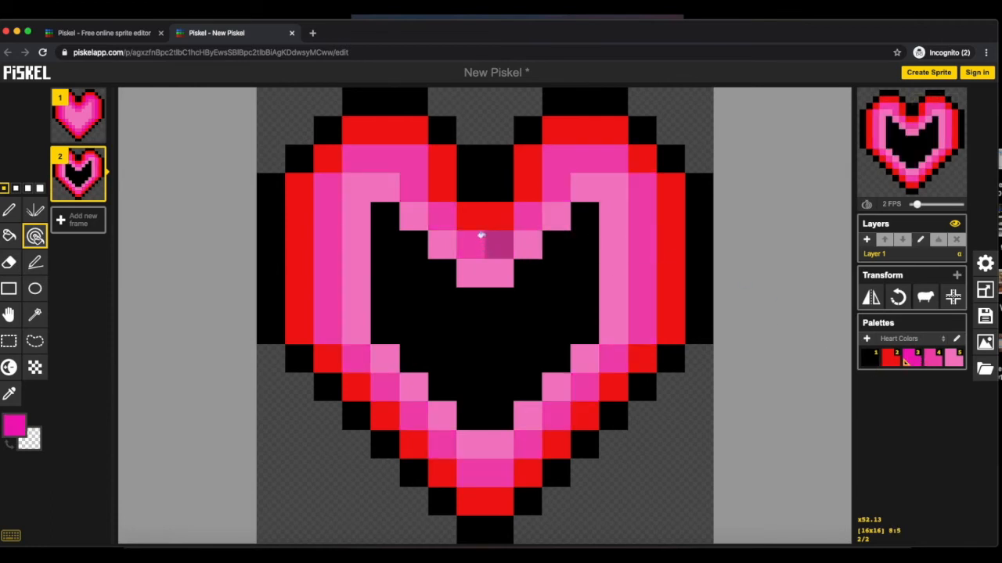
{"action": "left_click", "coordinate": [484, 218]}
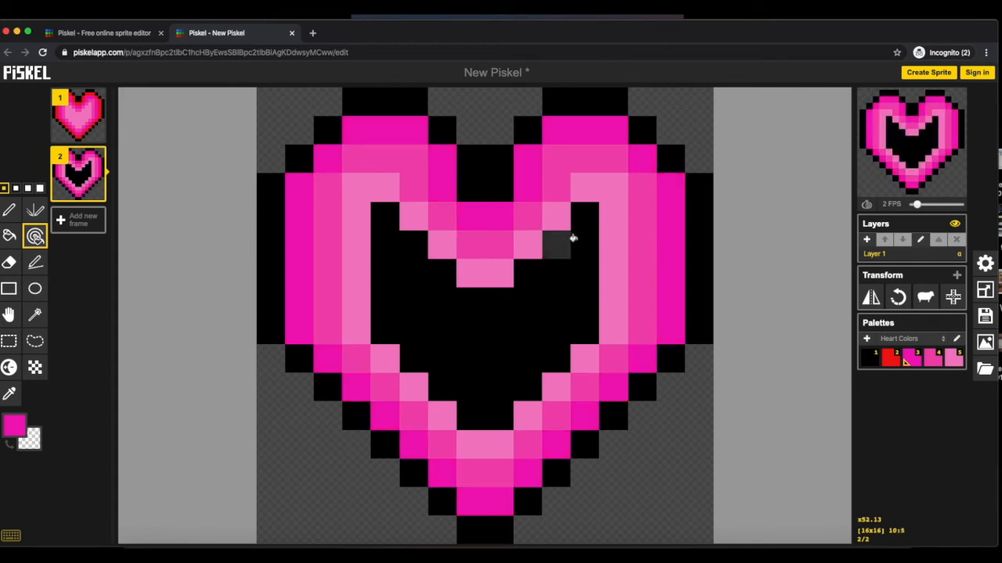
Try recolouring frame 2's black outline red with the same-colour paint tool, and undo it.
{"action": "left_click", "coordinate": [895, 359]}
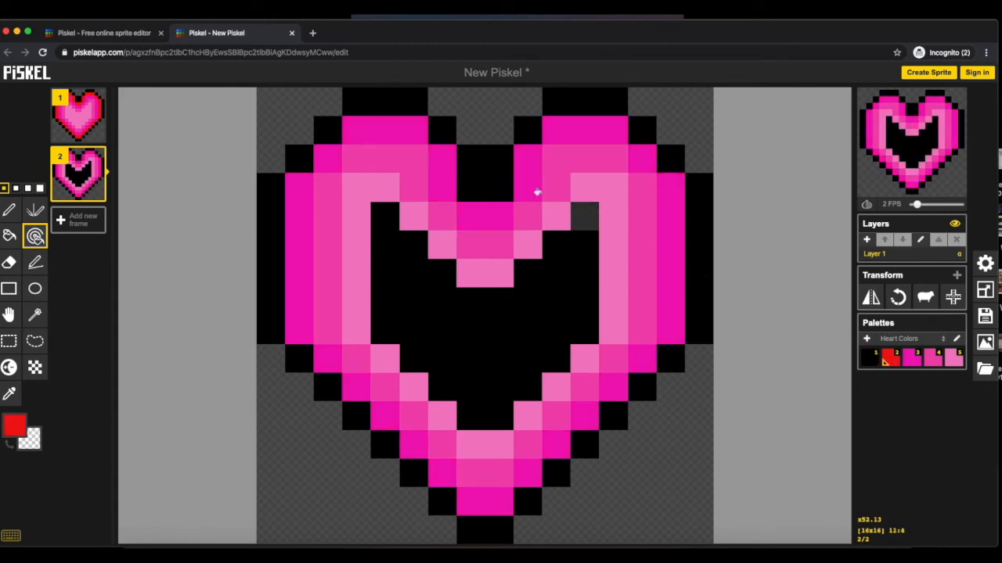
{"action": "left_click", "coordinate": [476, 179]}
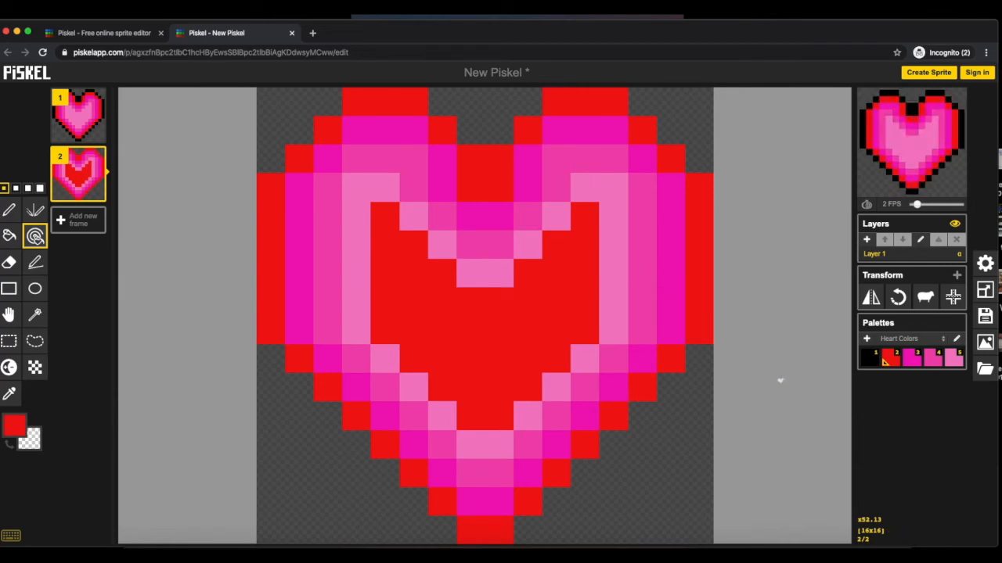
{"action": "key", "text": "ctrl+z"}
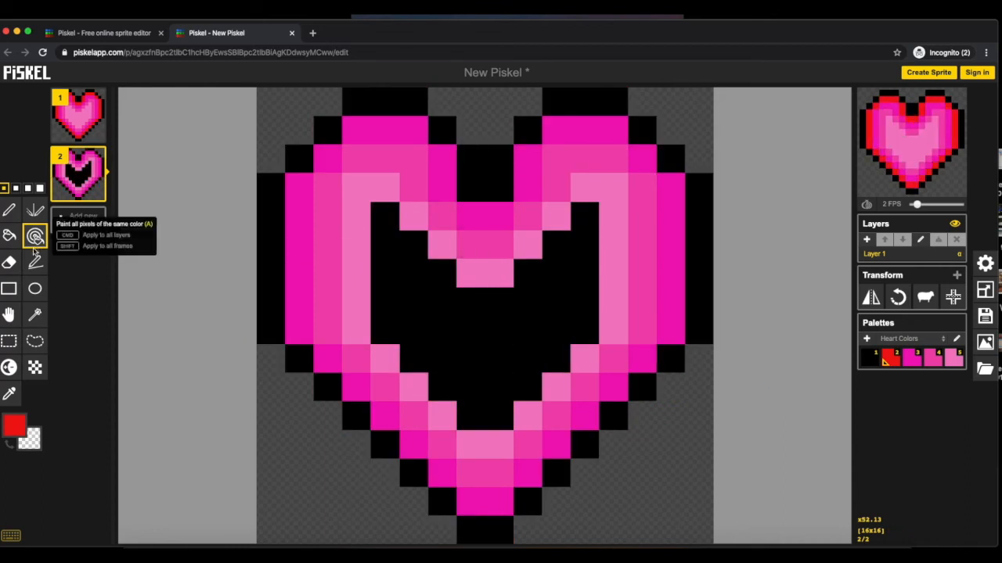
Repaint frame 2's entire black outline red with the Vertical Mirror pen, including the notch between the lobes, keeping the centre black.
{"action": "left_click", "coordinate": [9, 209]}
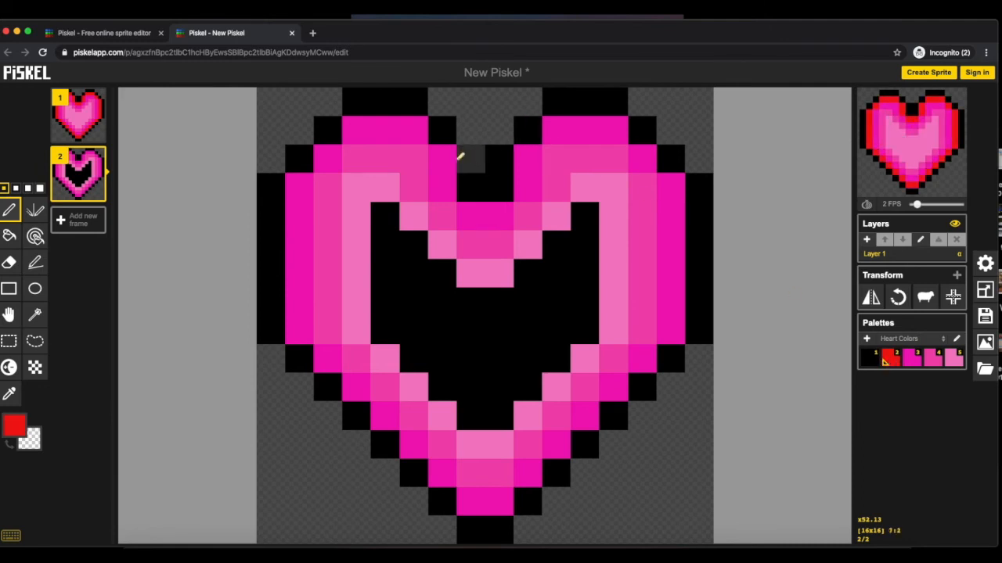
{"action": "left_click", "coordinate": [34, 209]}
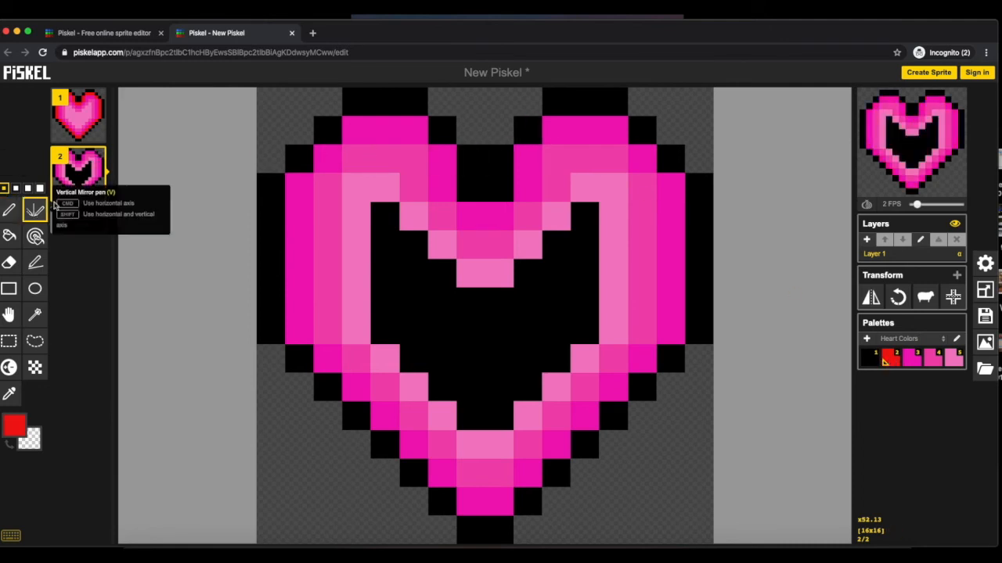
{"action": "left_click", "coordinate": [465, 153]}
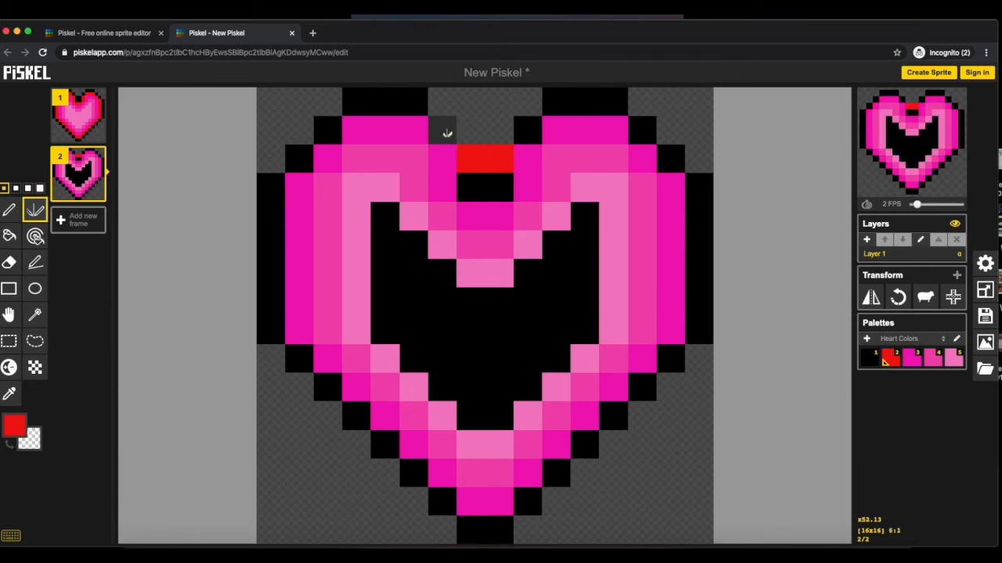
{"action": "left_click", "coordinate": [445, 134]}
{"action": "left_click", "coordinate": [384, 105]}
{"action": "left_click", "coordinate": [356, 105]}
{"action": "left_click", "coordinate": [407, 102]}
{"action": "left_click", "coordinate": [329, 123]}
{"action": "left_click", "coordinate": [299, 159]}
{"action": "left_click", "coordinate": [267, 185]}
{"action": "left_click", "coordinate": [485, 184]}
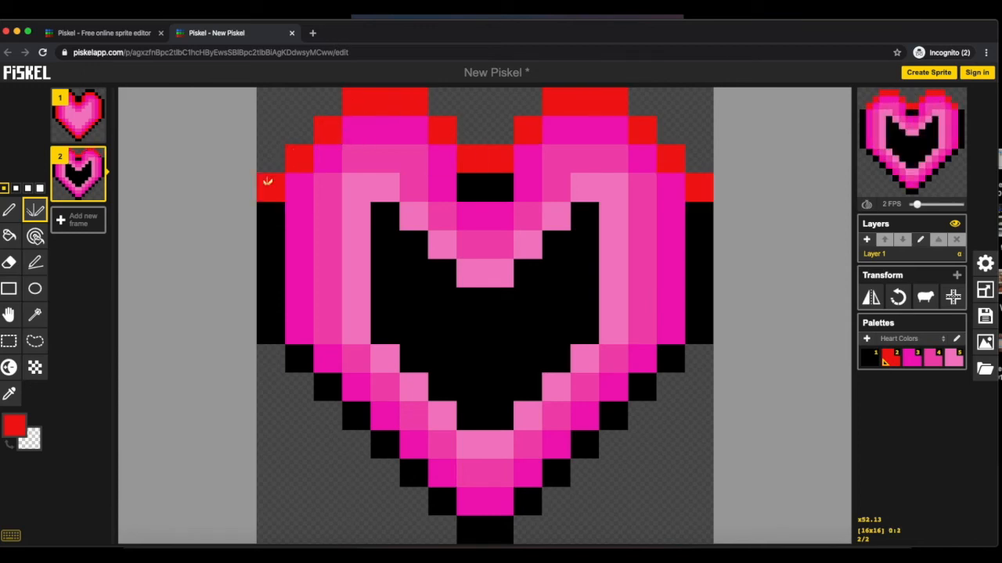
{"action": "mouse_move", "coordinate": [270, 205]}
{"action": "left_mouse_down"}
{"action": "mouse_move", "coordinate": [266, 324]}
{"action": "mouse_move", "coordinate": [319, 350]}
{"action": "mouse_move", "coordinate": [308, 370]}
{"action": "mouse_move", "coordinate": [420, 480]}
{"action": "mouse_move", "coordinate": [485, 530]}
{"action": "left_mouse_up"}
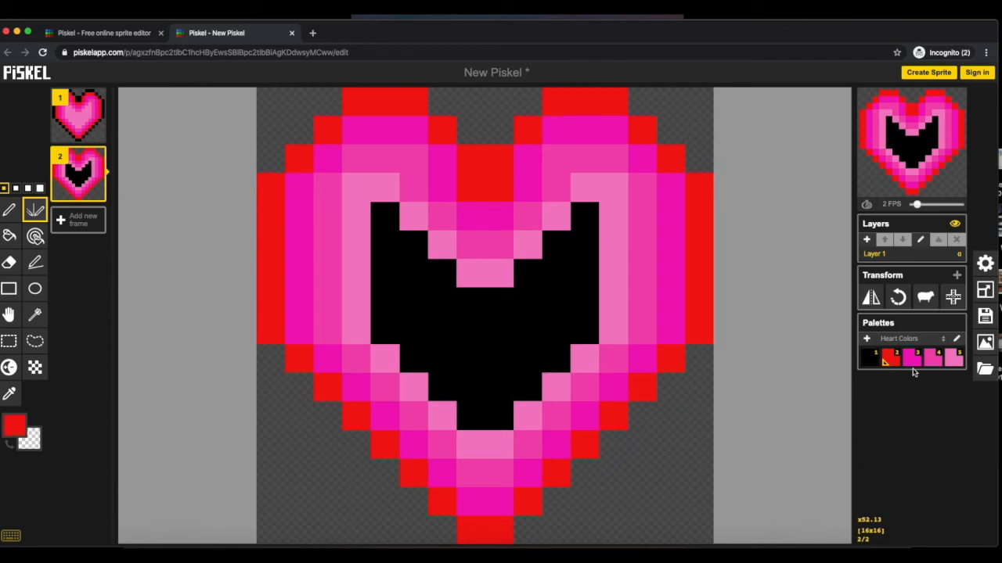
Duplicate frame 2 as a third frame and recolour its black centre red with the same-colour paint tool.
{"action": "mouse_move", "coordinate": [92, 188]}
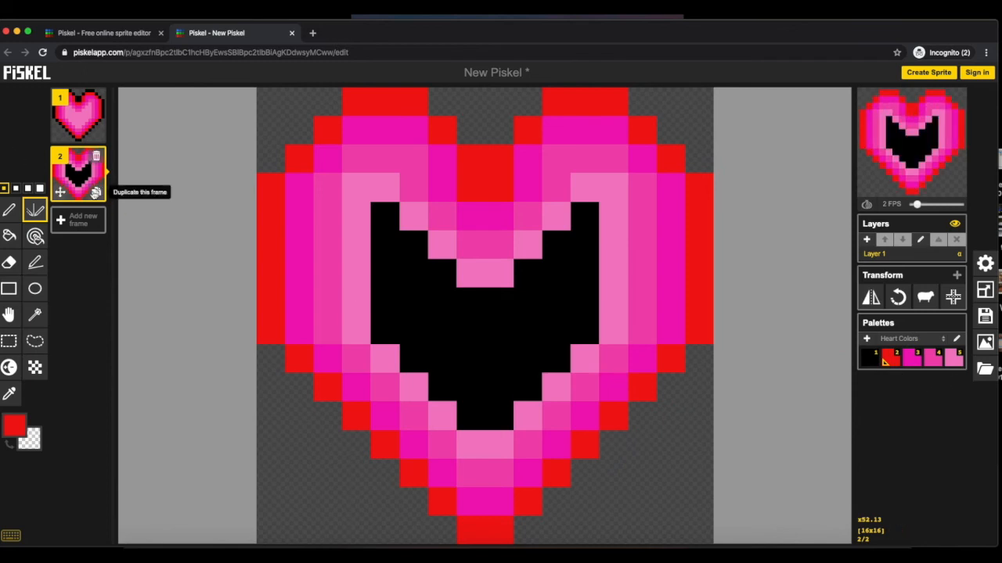
{"action": "left_click", "coordinate": [95, 193]}
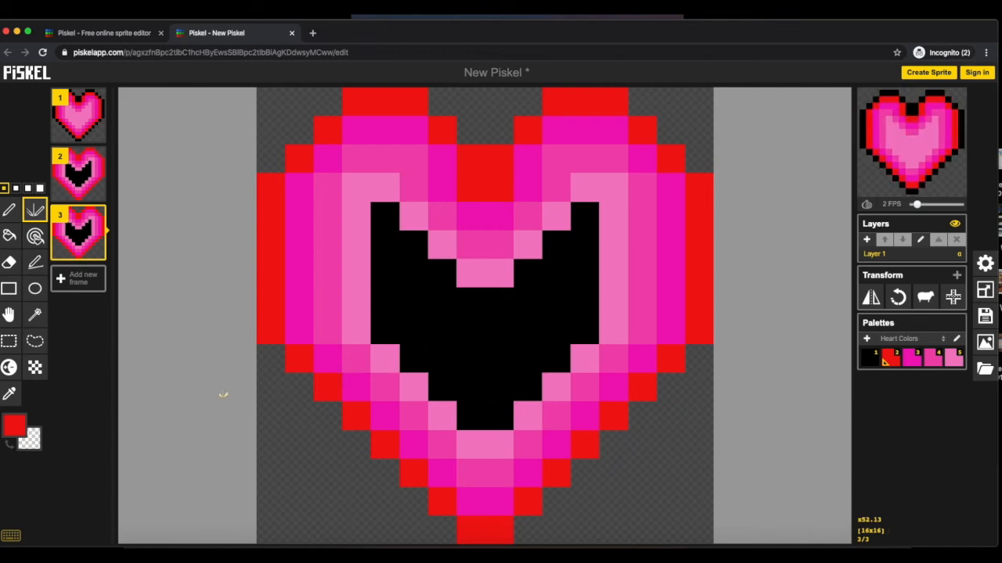
{"action": "left_click", "coordinate": [35, 236]}
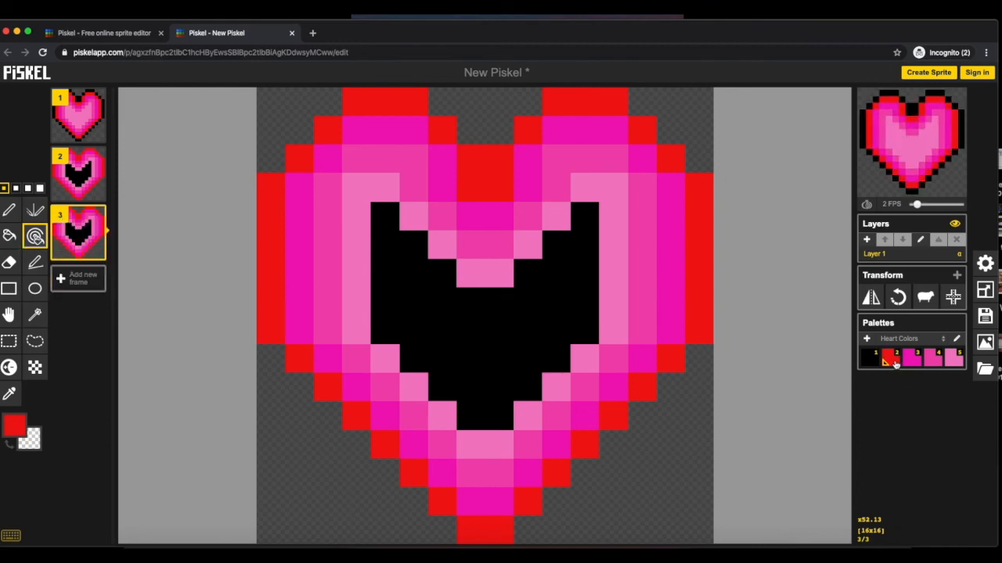
{"action": "left_click", "coordinate": [463, 325]}
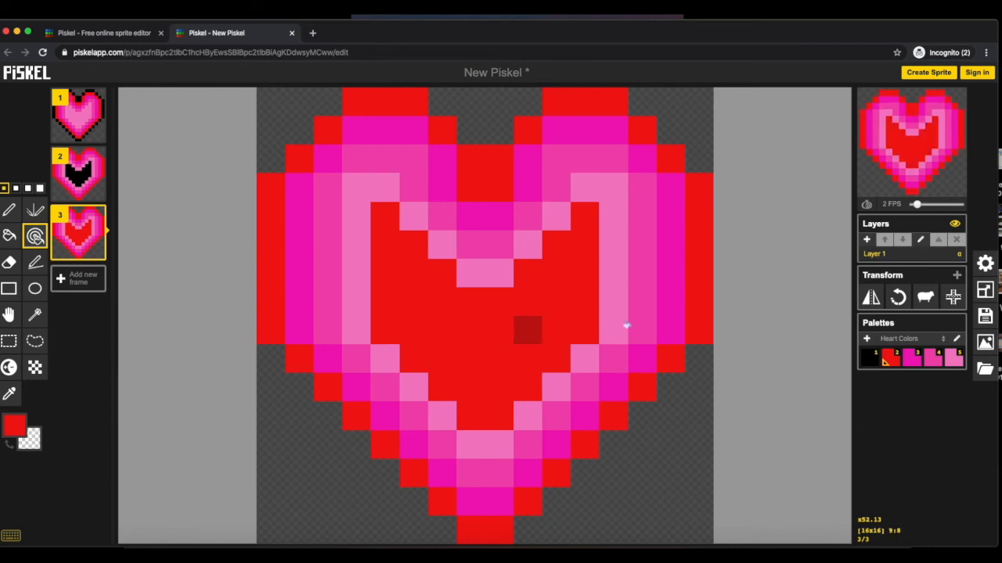
Recolour frame 3's three bands, from the centre outwards, to black, light pink and the fourth palette pink.
{"action": "left_click", "coordinate": [874, 363]}
{"action": "left_click", "coordinate": [485, 274]}
{"action": "left_click", "coordinate": [954, 359]}
{"action": "left_click", "coordinate": [486, 245]}
{"action": "left_click", "coordinate": [932, 359]}
{"action": "left_click", "coordinate": [481, 221]}
Repaint frame 3's red outline with the magenta of swatch 3 using the Vertical Mirror pen.
{"action": "left_click", "coordinate": [910, 359]}
{"action": "left_click", "coordinate": [35, 209]}
{"action": "mouse_move", "coordinate": [471, 188]}
{"action": "left_mouse_down"}
{"action": "mouse_move", "coordinate": [351, 104]}
{"action": "mouse_move", "coordinate": [471, 530]}
{"action": "left_mouse_up"}
Duplicate frame 3 as a fourth frame and recolour its red centre magenta with the same-colour paint tool.
{"action": "left_click", "coordinate": [97, 251]}
{"action": "left_click", "coordinate": [35, 235]}
{"action": "left_click", "coordinate": [471, 329]}
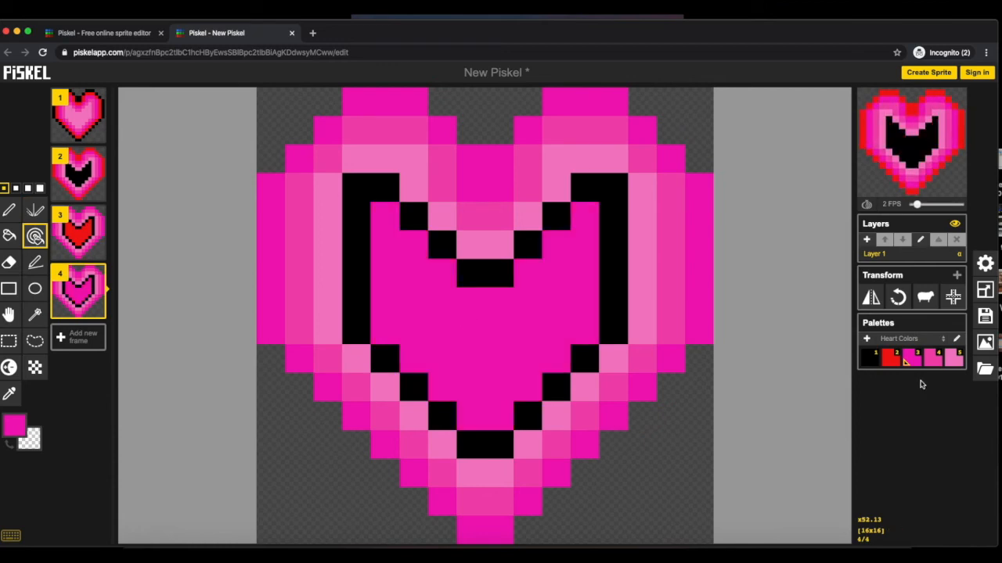
Recolour frame 4's three bands, from the centre outwards, to red, black and light pink.
{"action": "left_click", "coordinate": [890, 359]}
{"action": "left_click", "coordinate": [480, 272]}
{"action": "left_click", "coordinate": [871, 359]}
{"action": "left_click", "coordinate": [478, 238]}
{"action": "left_click", "coordinate": [953, 359]}
{"action": "left_click", "coordinate": [480, 217]}
Repaint frame 4's magenta outline with the pink of swatch 4 using the Vertical Mirror pen.
{"action": "left_click", "coordinate": [932, 359]}
{"action": "left_click", "coordinate": [35, 210]}
{"action": "mouse_move", "coordinate": [471, 188]}
{"action": "left_mouse_down"}
{"action": "mouse_move", "coordinate": [407, 105]}
{"action": "mouse_move", "coordinate": [329, 382]}
{"action": "mouse_move", "coordinate": [471, 530]}
{"action": "left_mouse_up"}
Duplicate frame 4 as a fifth frame and fill its magenta centre with the pink of swatch 4.
{"action": "left_click", "coordinate": [97, 309]}
{"action": "left_click", "coordinate": [10, 236]}
{"action": "left_click", "coordinate": [471, 328]}
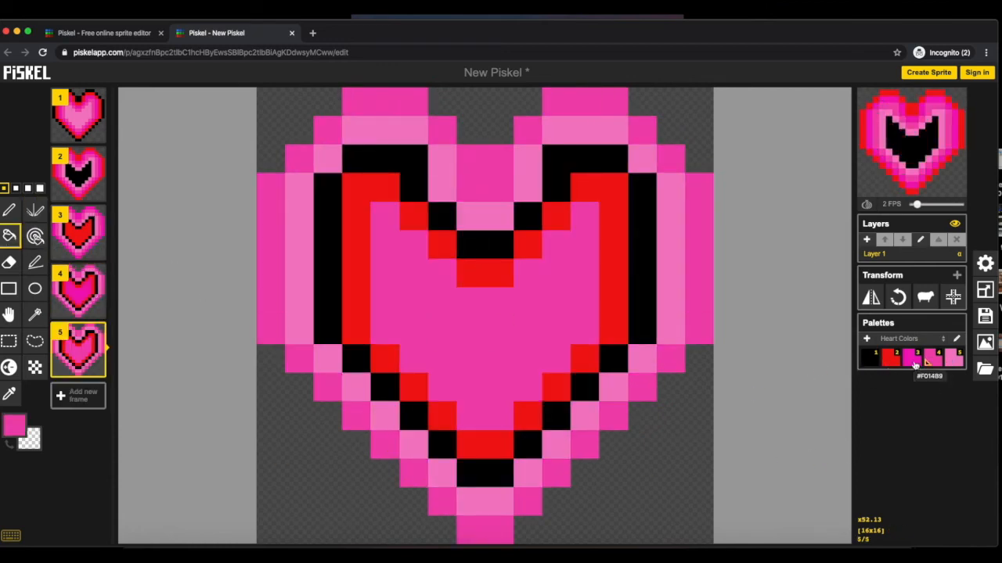
Recolour frame 5's three bands, from the centre outwards, to magenta, red and black, and repaint its outline light pink.
{"action": "left_click", "coordinate": [912, 359]}
{"action": "left_click", "coordinate": [480, 272]}
{"action": "left_click", "coordinate": [36, 236]}
{"action": "left_click", "coordinate": [529, 244]}
{"action": "left_click", "coordinate": [890, 359]}
{"action": "left_click", "coordinate": [479, 244]}
{"action": "left_click", "coordinate": [290, 359]}
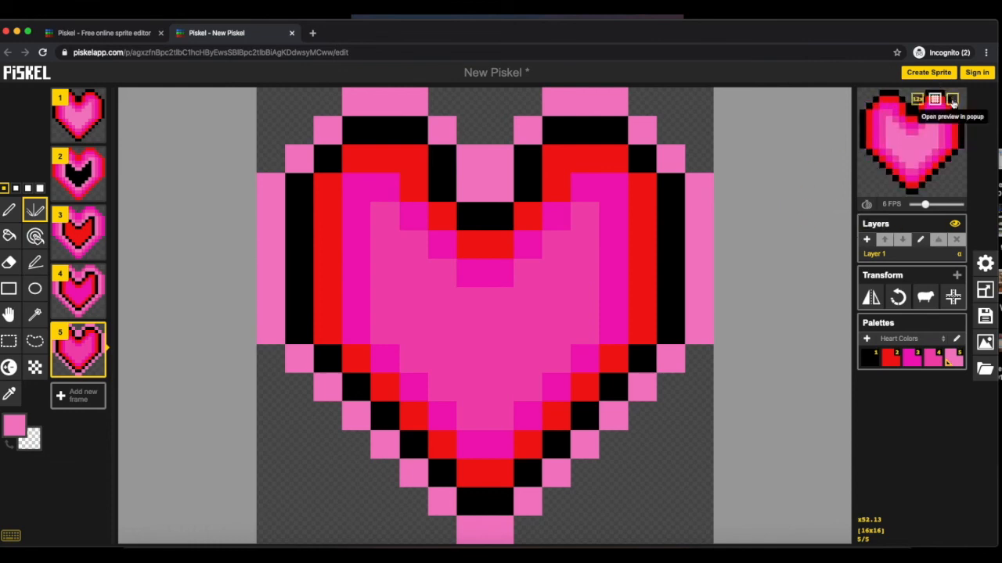
Watch the five-frame animation in an enlarged popup preview and close it.
{"action": "left_click", "coordinate": [952, 100]}
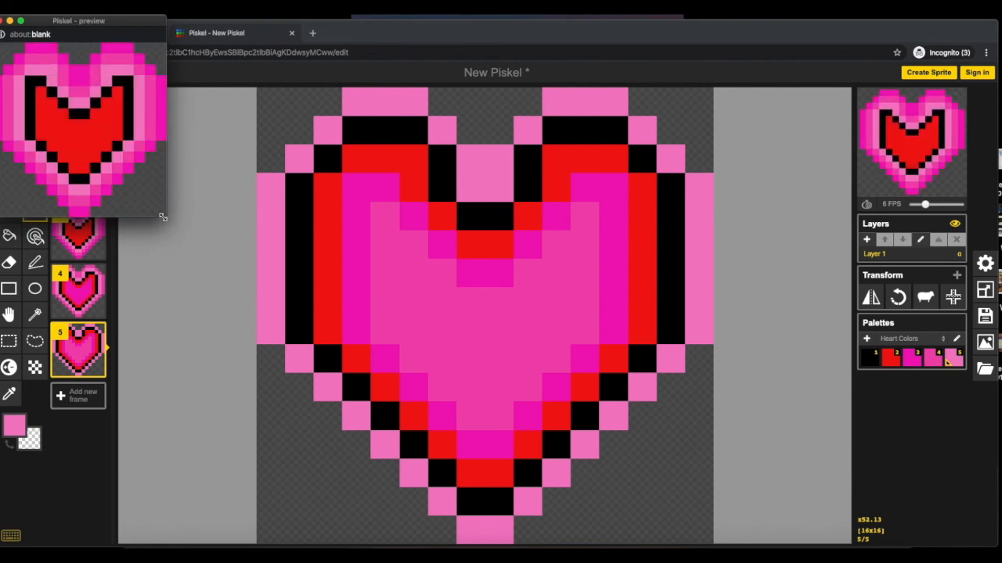
{"action": "left_click_drag", "start_coordinate": [164, 218], "coordinate": [910, 542]}
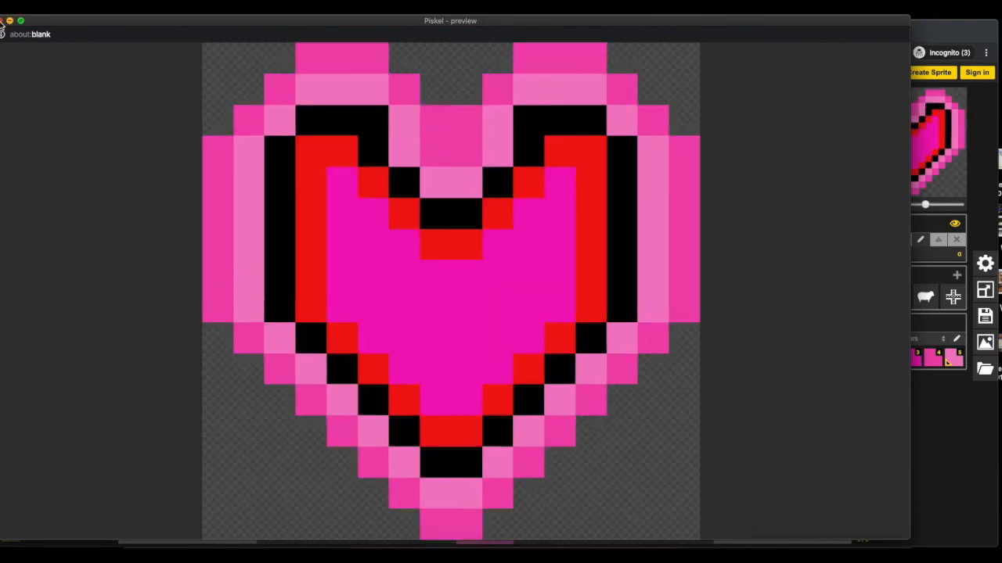
{"action": "left_click", "coordinate": [3, 21]}
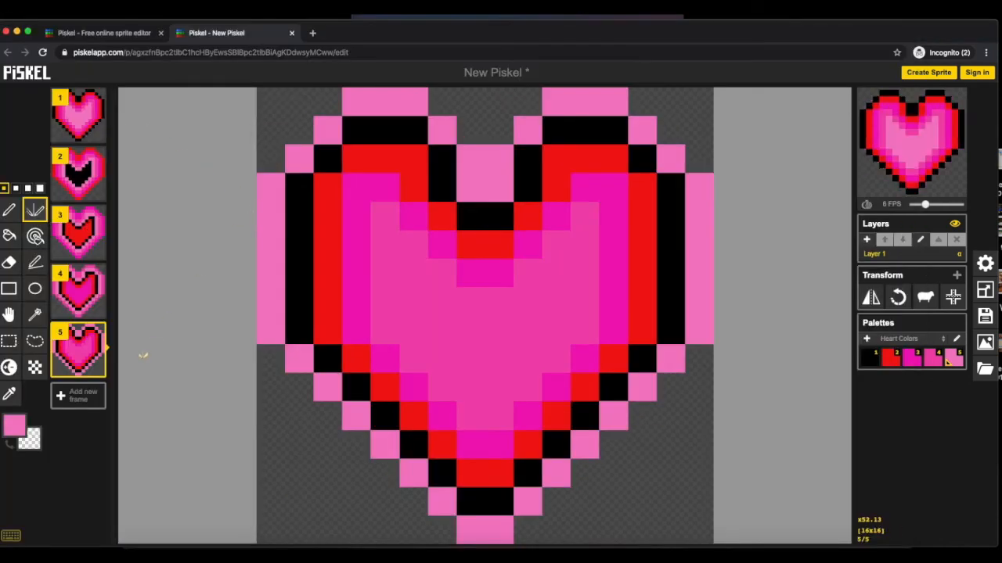
Duplicate frame 5 as frame 6 and place two copies of frame 4 at the end as frames 7 and 8.
{"action": "scroll", "coordinate": [167, 311], "scroll_direction": "down", "scroll_amount": 1}
{"action": "scroll", "coordinate": [122, 356], "scroll_direction": "up", "scroll_amount": 1}
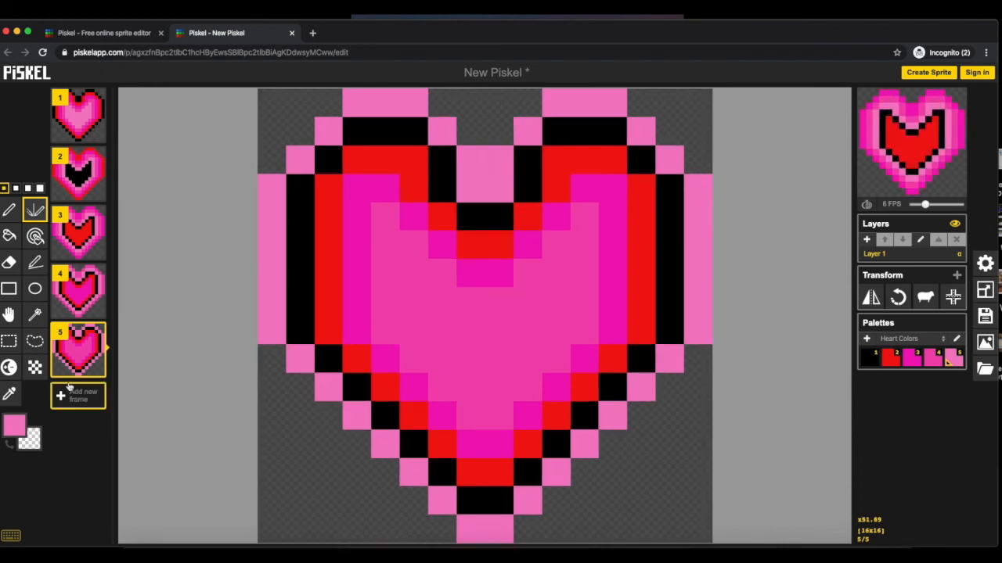
{"action": "left_click", "coordinate": [96, 369]}
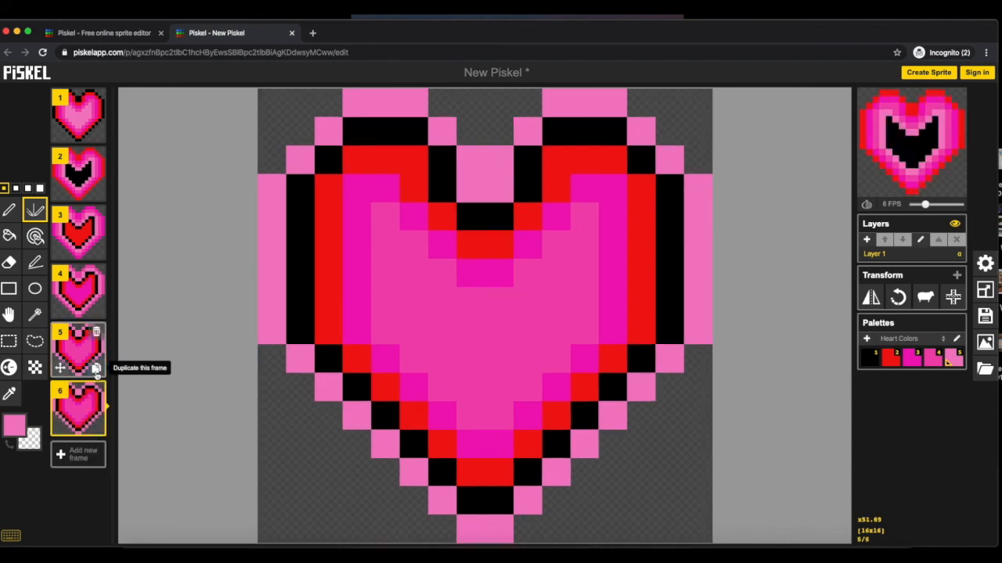
{"action": "left_click", "coordinate": [97, 311]}
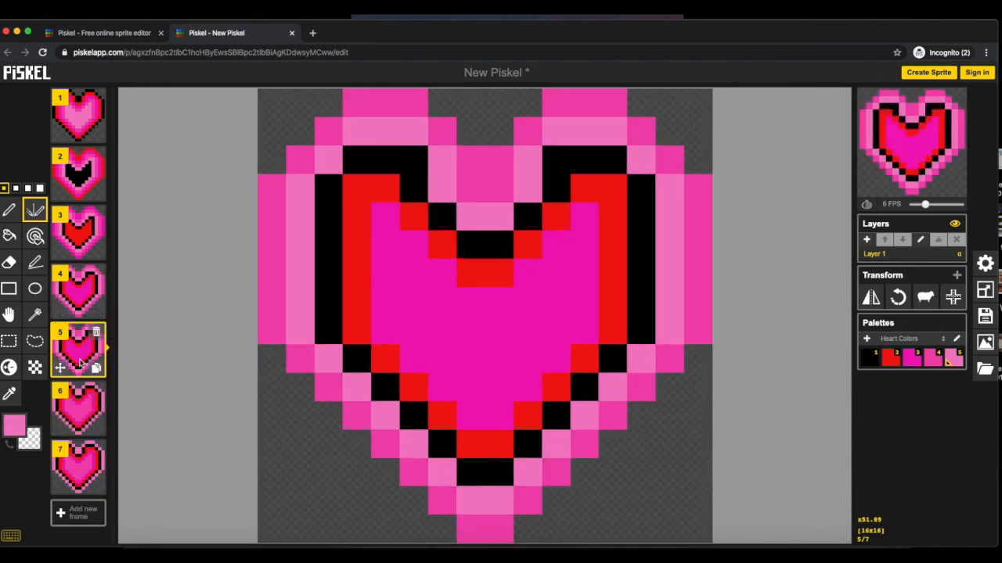
{"action": "left_click_drag", "start_coordinate": [82, 362], "coordinate": [78, 518]}
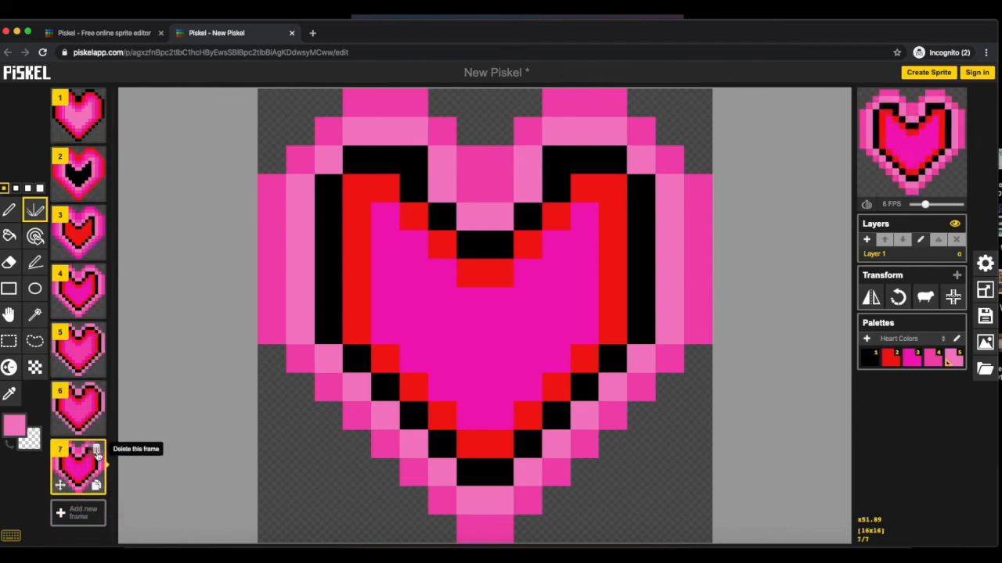
{"action": "left_click", "coordinate": [96, 311]}
{"action": "left_click_drag", "start_coordinate": [97, 349], "coordinate": [97, 474]}
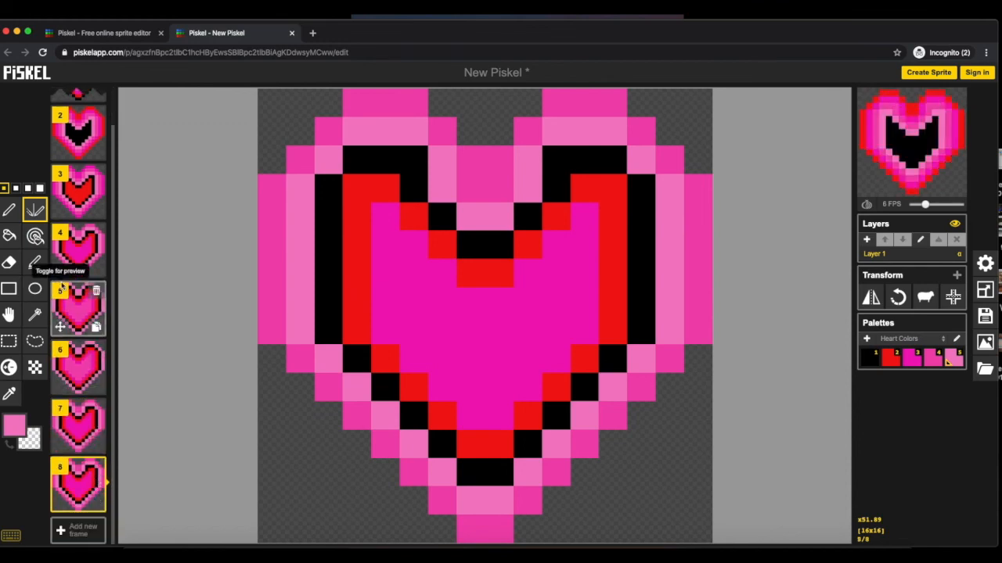
Append copies of frames 3, 2 and 1, in that order, to the end of the animation as frames 9, 10 and 11.
{"action": "left_click", "coordinate": [96, 213]}
{"action": "left_click_drag", "start_coordinate": [92, 258], "coordinate": [94, 481]}
{"action": "left_click", "coordinate": [96, 192]}
{"action": "left_click_drag", "start_coordinate": [94, 223], "coordinate": [90, 508]}
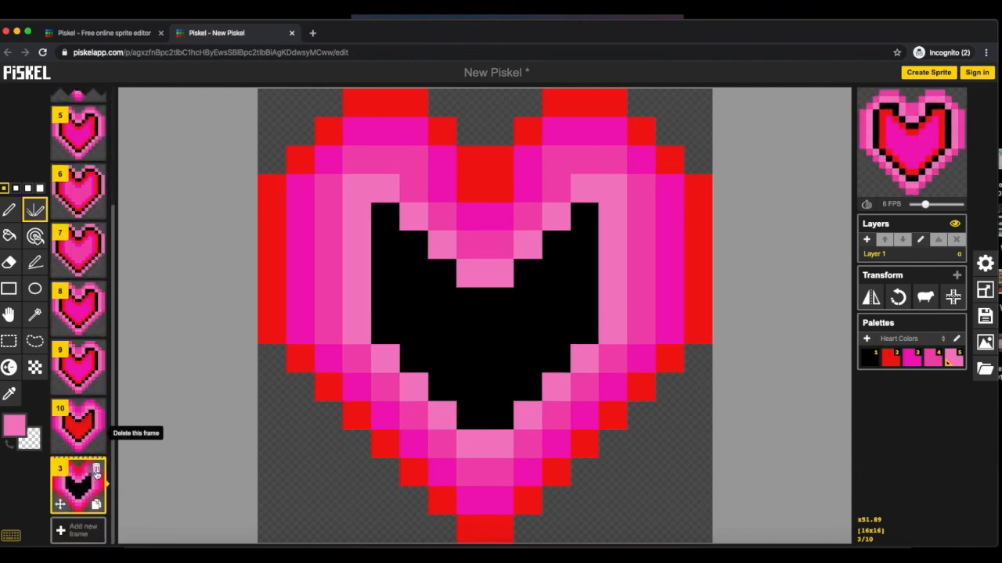
{"action": "scroll", "coordinate": [74, 293], "scroll_direction": "up", "scroll_amount": 3}
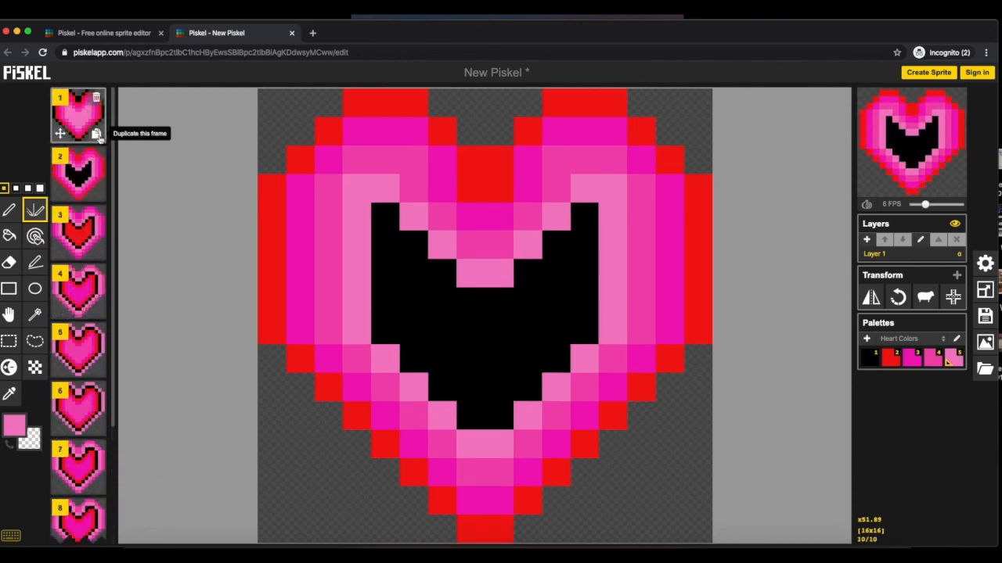
{"action": "left_click", "coordinate": [97, 137]}
{"action": "left_click_drag", "start_coordinate": [92, 173], "coordinate": [94, 500]}
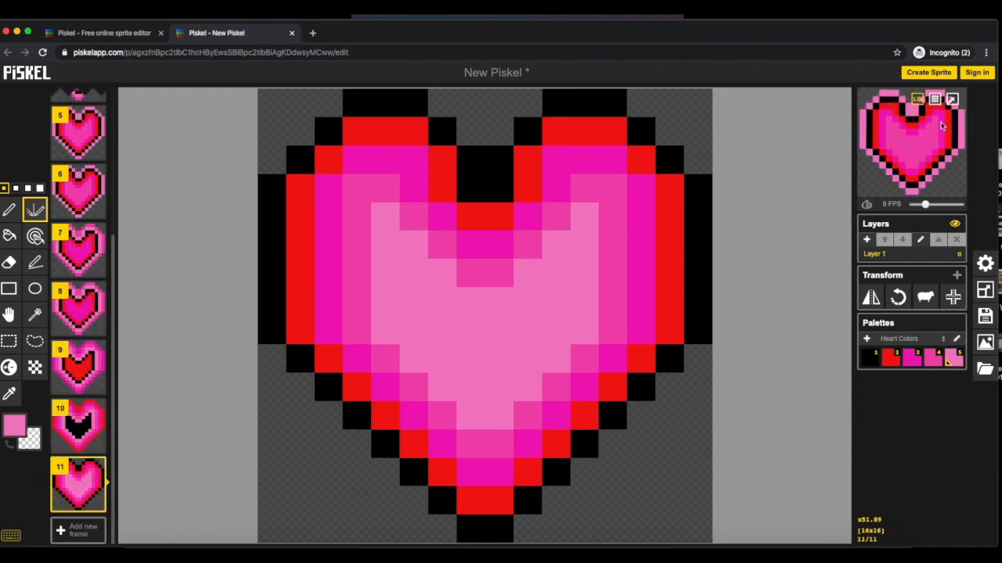
Watch the eleven-frame animation in an enlarged popup preview and close it.
{"action": "left_click", "coordinate": [953, 101]}
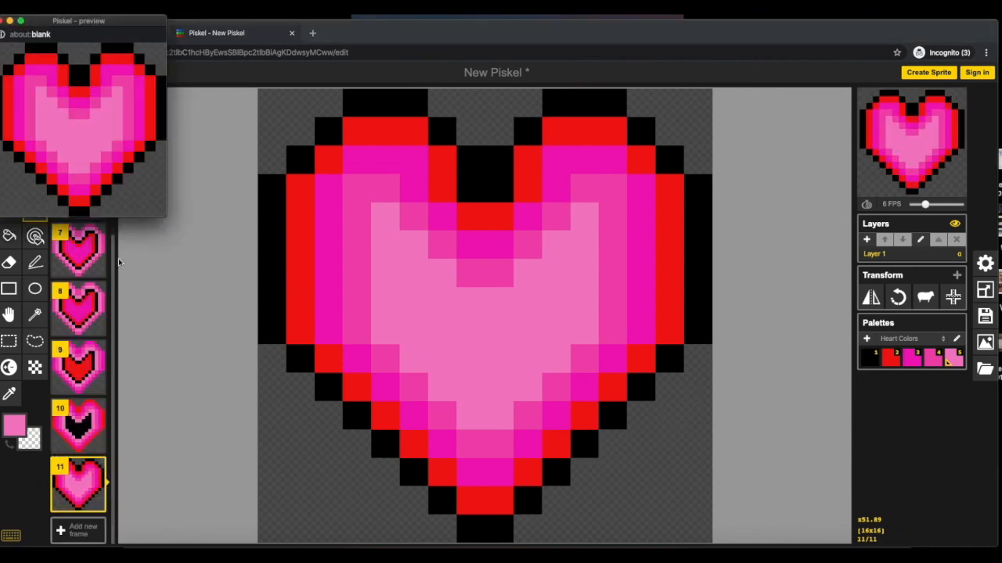
{"action": "left_click_drag", "start_coordinate": [168, 220], "coordinate": [509, 446]}
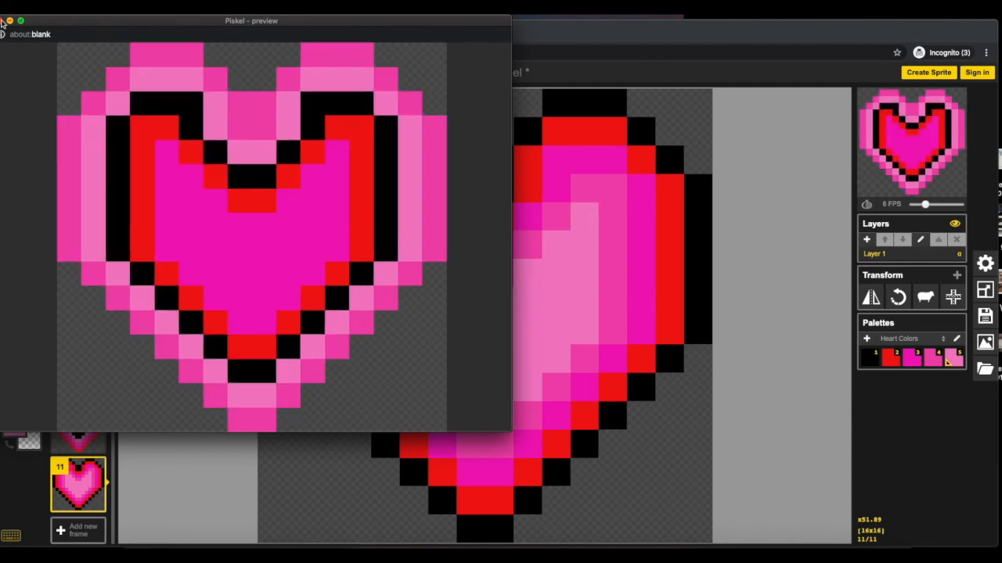
{"action": "left_click", "coordinate": [6, 20]}
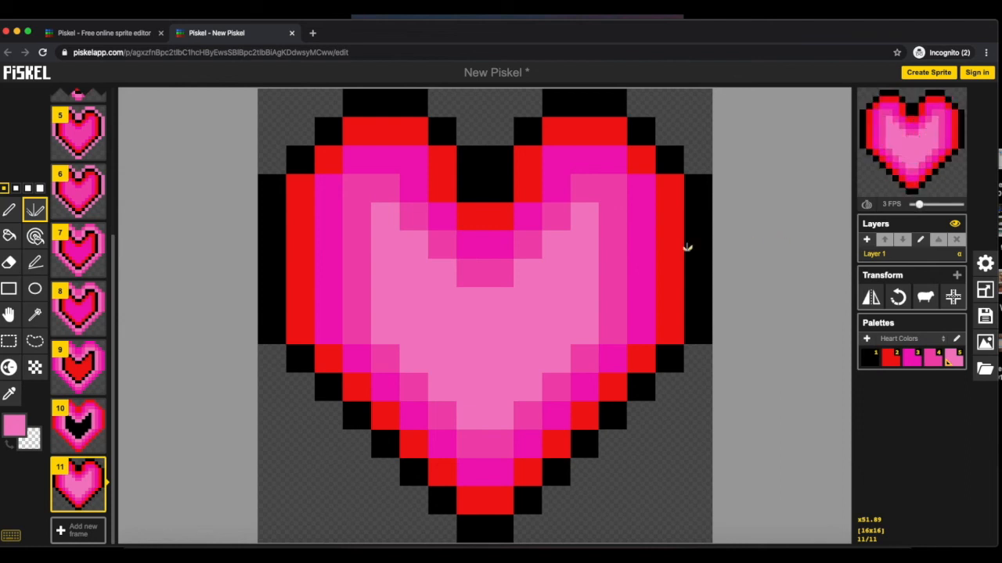
{"action": "scroll", "coordinate": [78, 391], "scroll_direction": "up", "scroll_amount": 3}
{"action": "scroll", "coordinate": [95, 427], "scroll_direction": "up", "scroll_amount": 1}
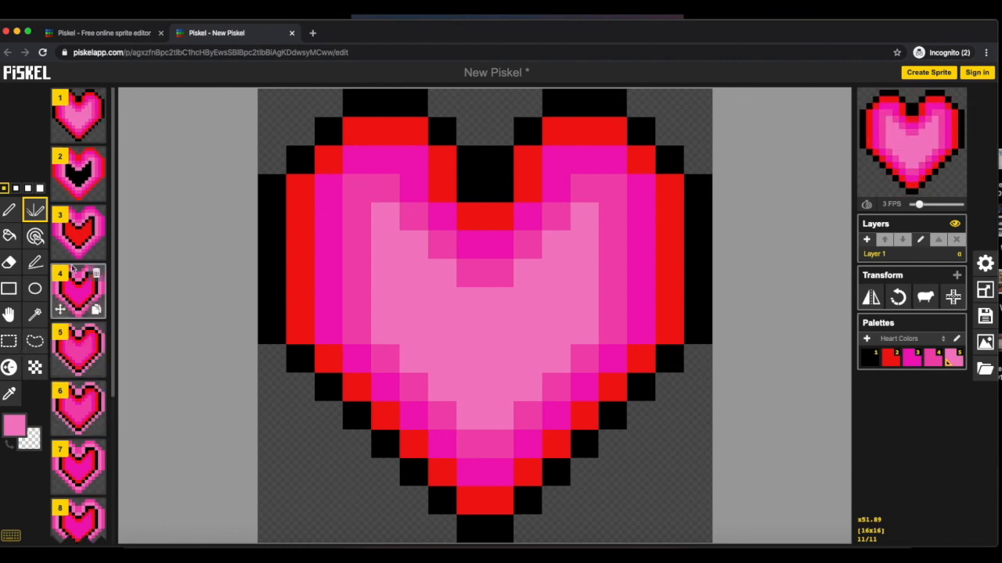
{"action": "scroll", "coordinate": [78, 360], "scroll_direction": "down", "scroll_amount": 3}
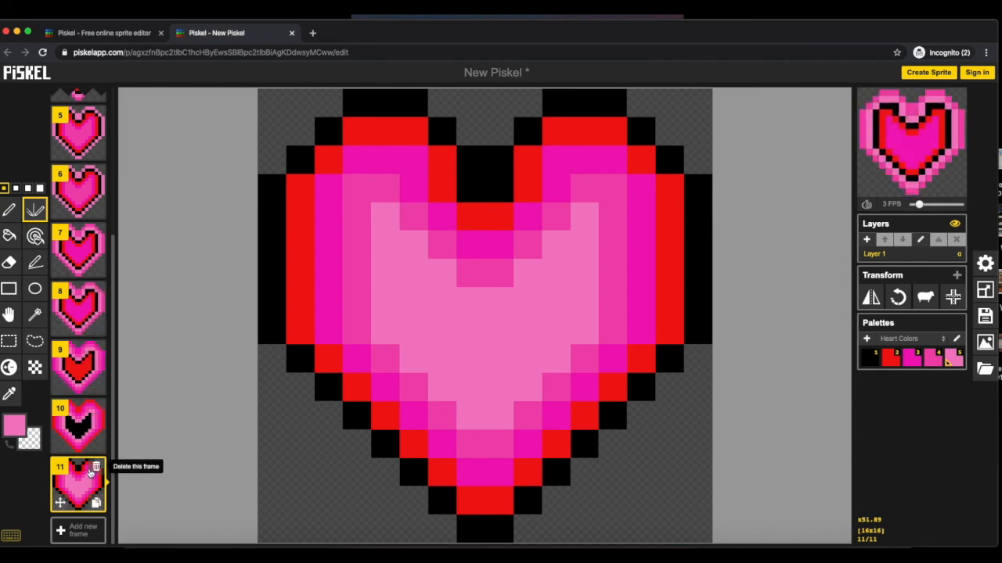
{"action": "left_click", "coordinate": [93, 467]}
{"action": "scroll", "coordinate": [79, 352], "scroll_direction": "up", "scroll_amount": 5}
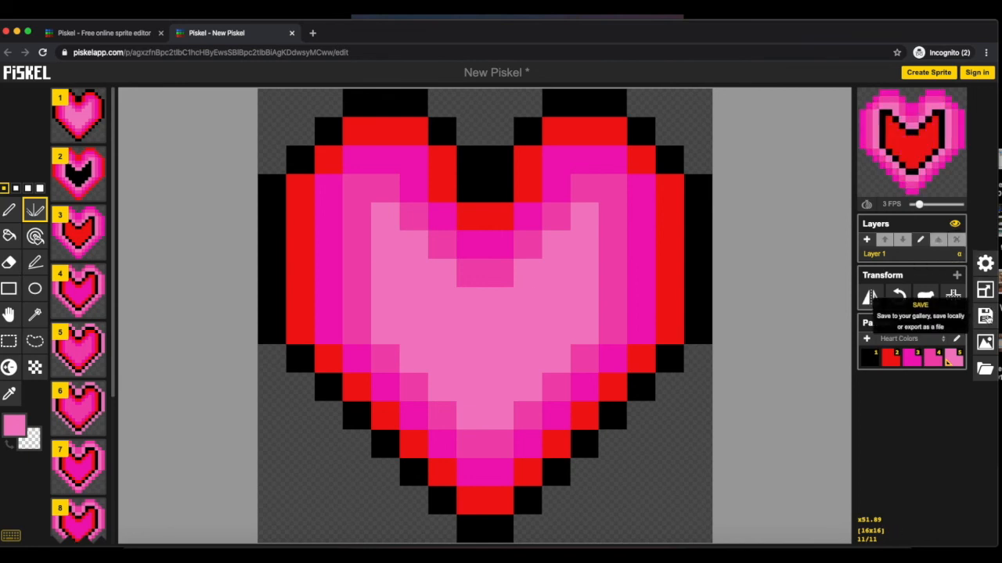
Open the sprite's save settings and clear its title.
{"action": "left_click", "coordinate": [985, 316]}
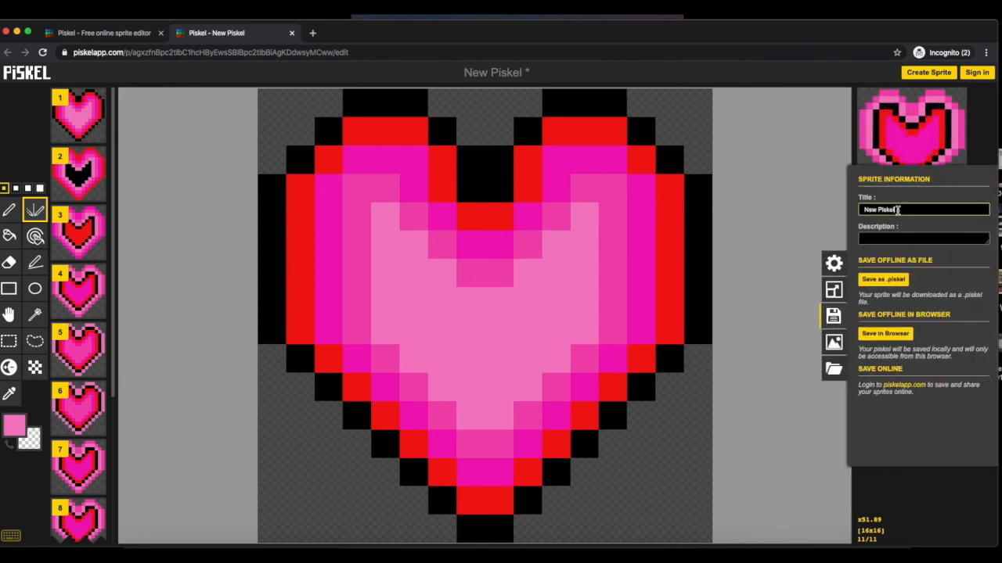
{"action": "left_click", "coordinate": [817, 213]}
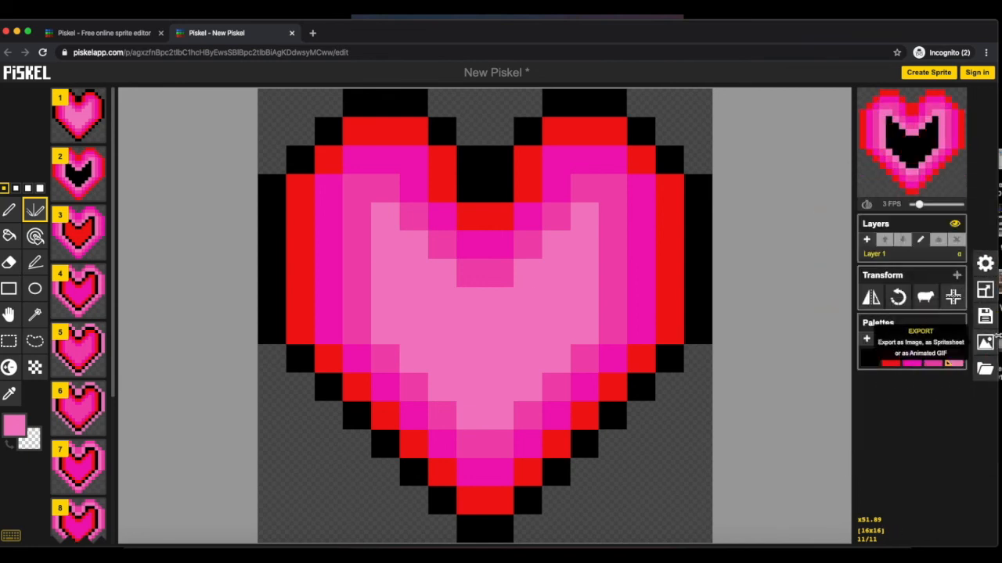
{"action": "left_click", "coordinate": [985, 317]}
{"action": "left_click", "coordinate": [914, 208]}
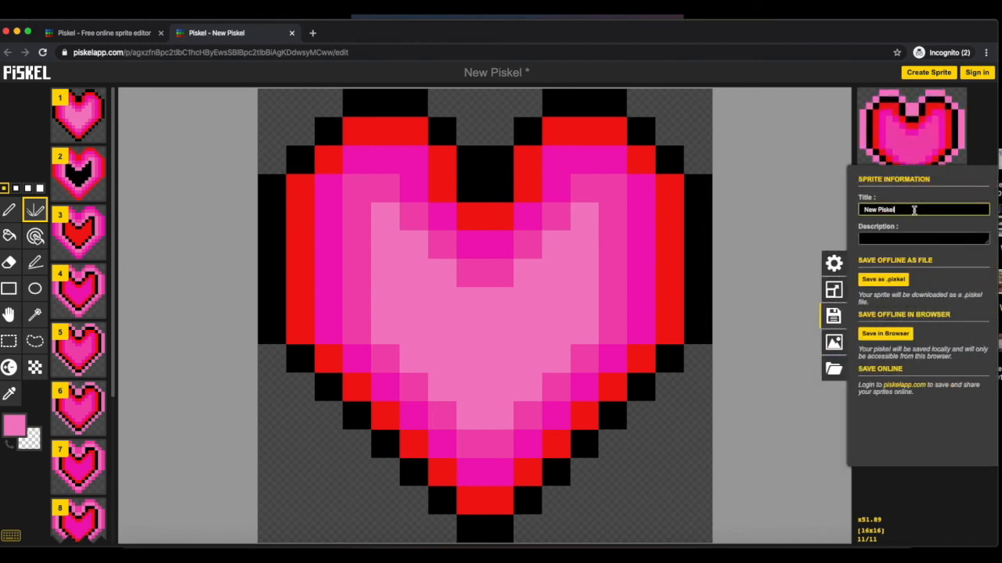
{"action": "double_click", "coordinate": [914, 209]}
{"action": "key", "text": "BackSpace"}
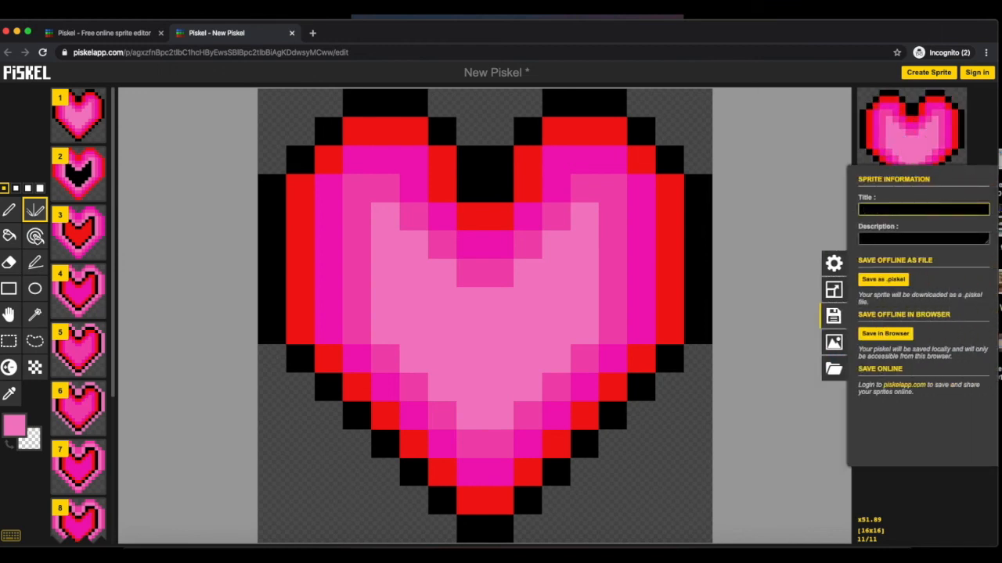